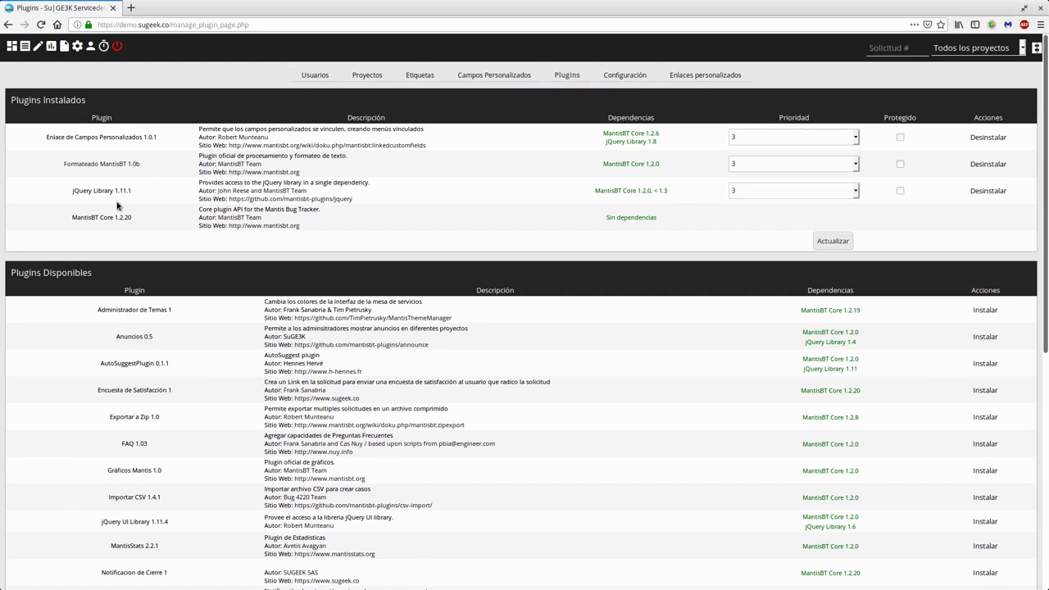
Step: Look through the installed plugins, including MantisBT Core, and the list of available plugins
triple_click(91, 219)
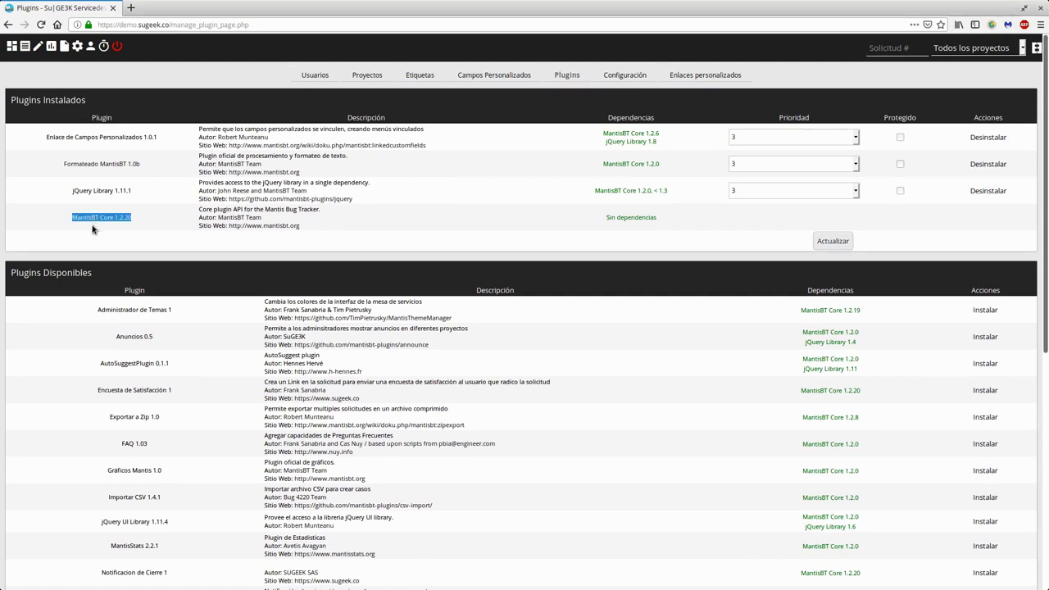
click(81, 146)
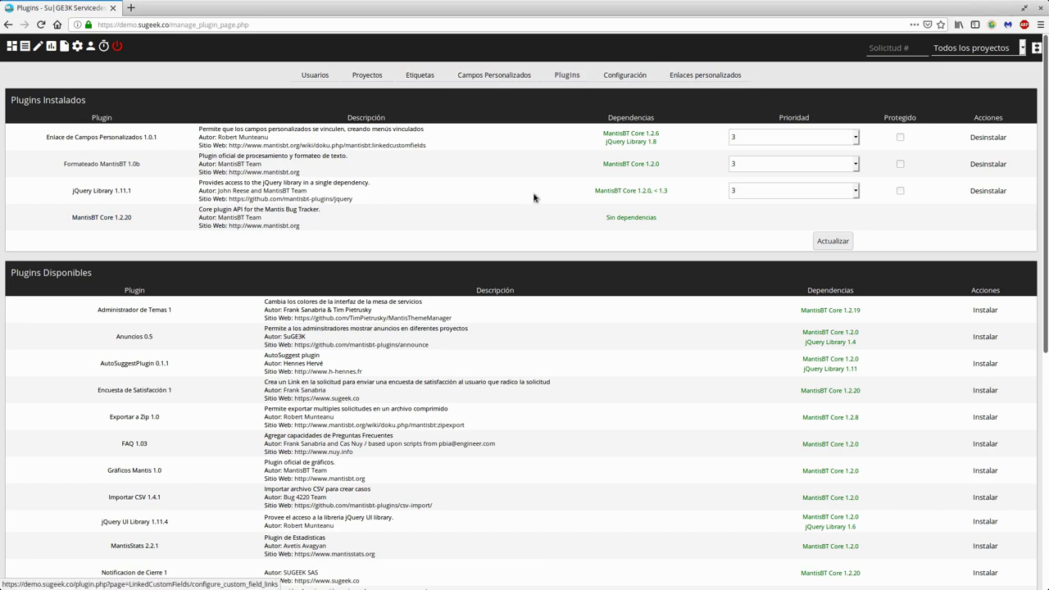
scroll(480, 375, down, 4)
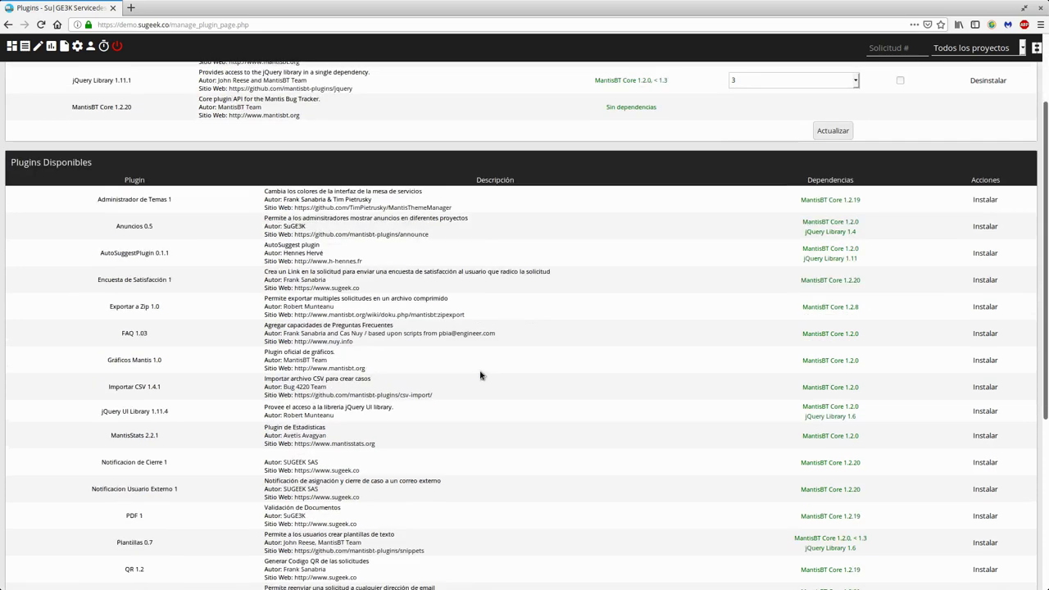
scroll(439, 396, up, 3)
scroll(439, 398, down, 5)
scroll(440, 400, up, 2)
scroll(440, 402, up, 1)
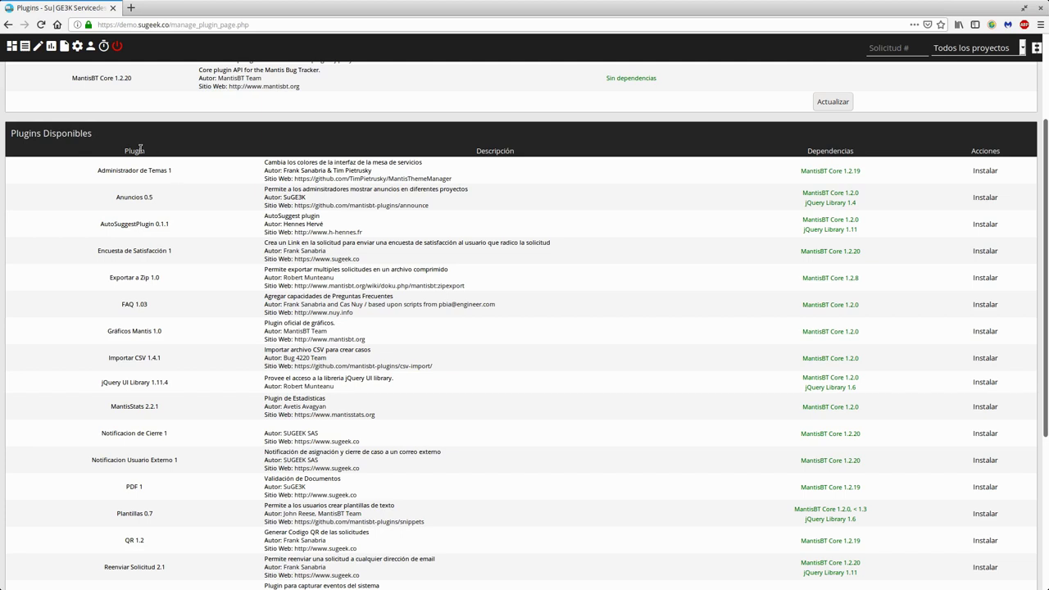
Step: Check the description and dependencies of the available Administrador de Temas plugin and install it
click(170, 170)
drag(250, 162, 480, 178)
click(347, 179)
drag(259, 170, 422, 172)
click(422, 172)
double_click(136, 170)
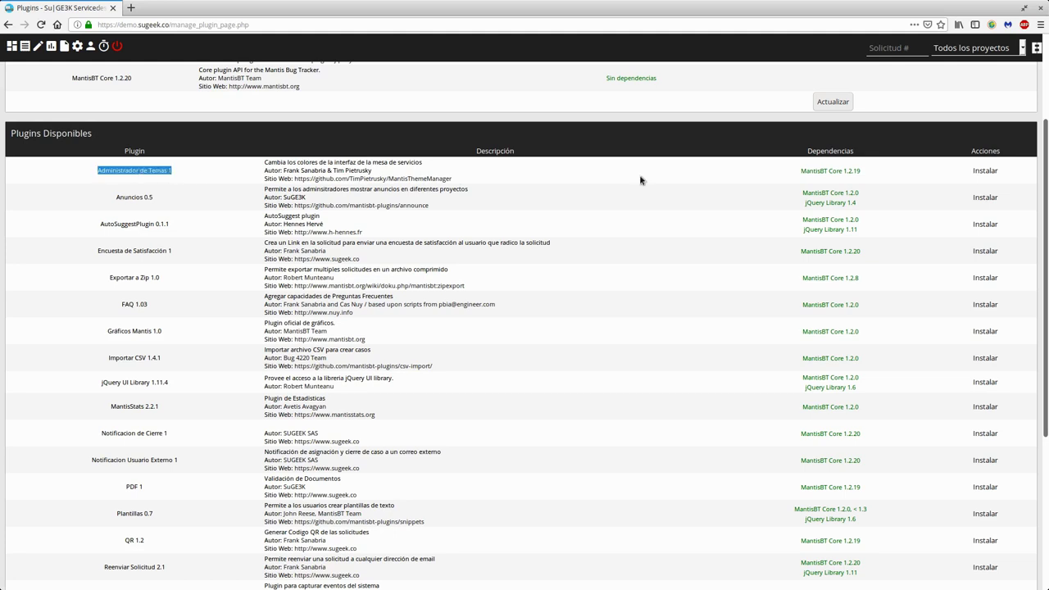
click(856, 170)
triple_click(856, 170)
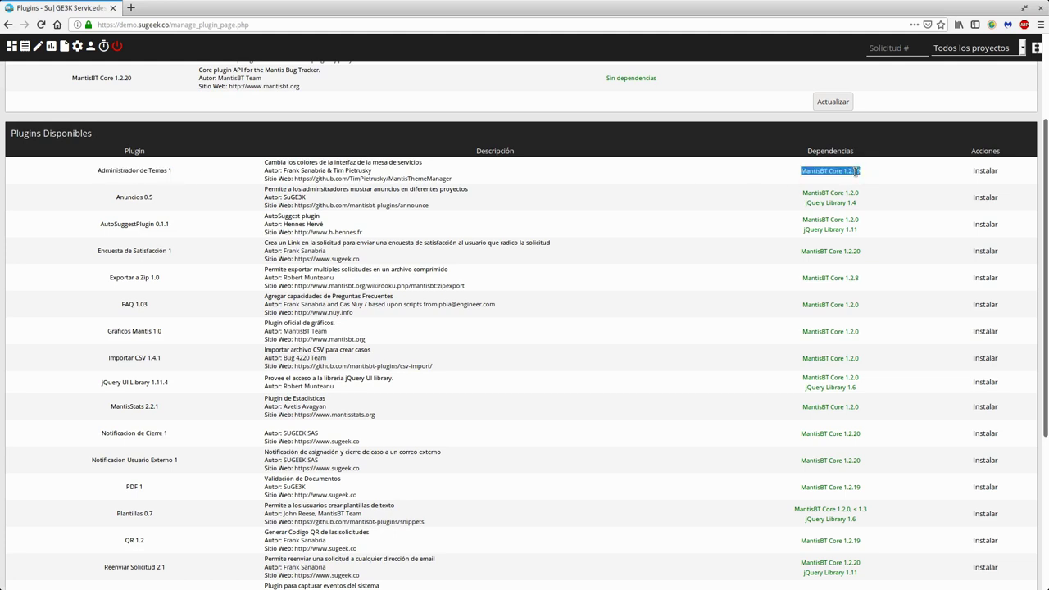
double_click(844, 170)
click(976, 173)
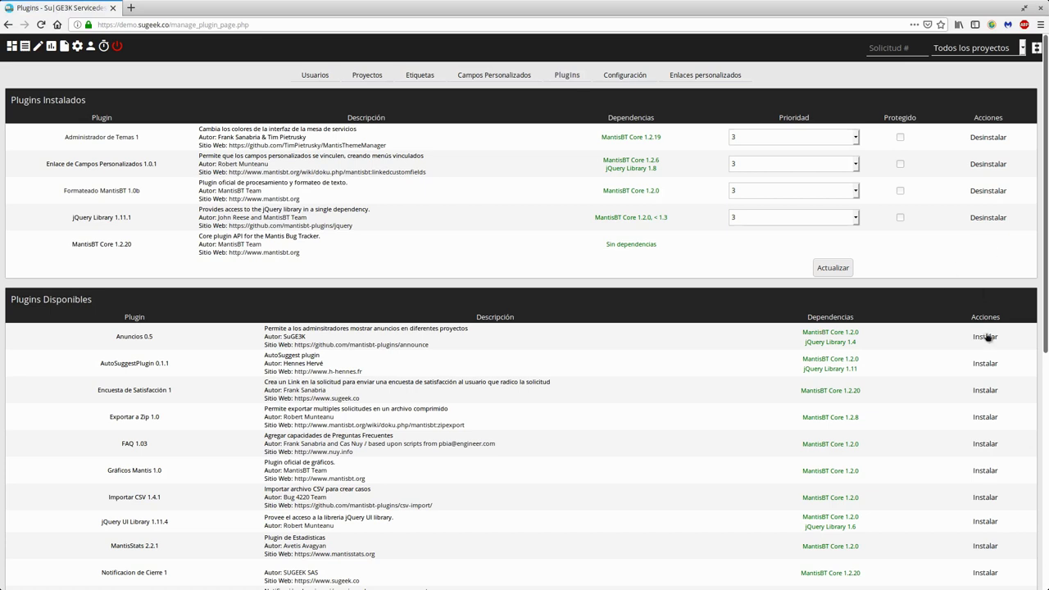
Step: View the themes offered in the Administrador de Temas configuration and return to the plugin list
click(113, 139)
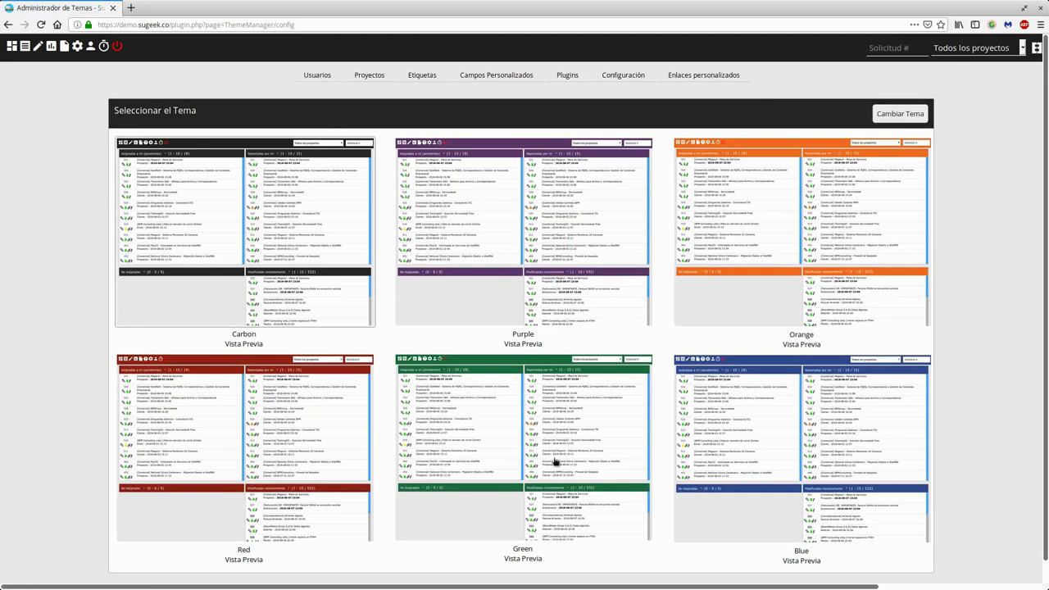
click(567, 74)
click(88, 139)
click(579, 74)
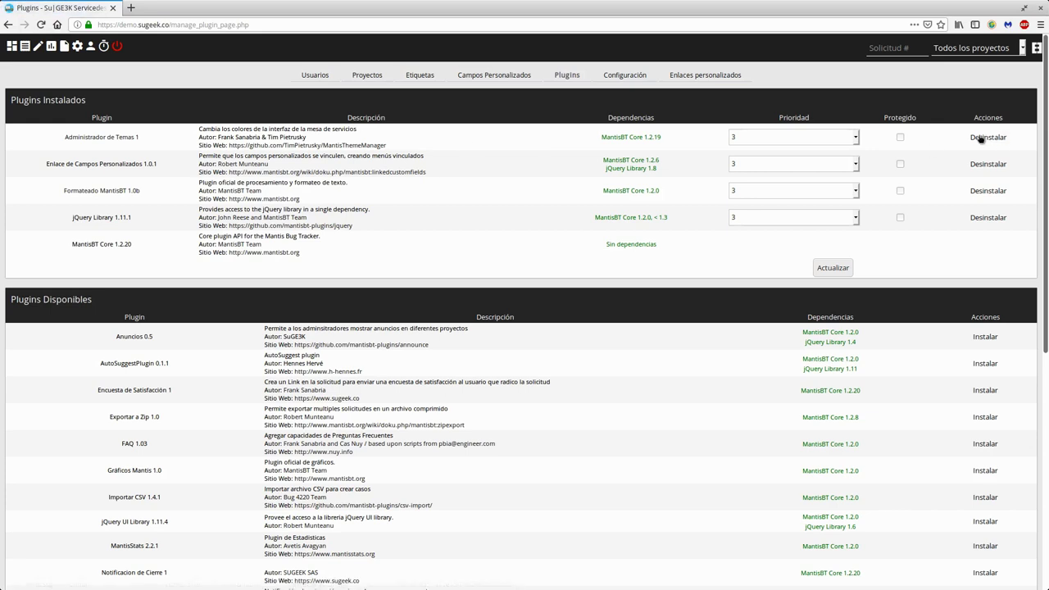
Step: Mark the Administrador de Temas plugin as protected and update the installed plugins, leaving its priority at 3
click(816, 136)
click(815, 137)
click(459, 148)
click(761, 137)
click(761, 136)
click(561, 150)
click(900, 137)
click(832, 268)
click(900, 138)
Step: Apply the Red theme through Administrador de Temas and check it on the Mi Vista page and in request 4
click(106, 137)
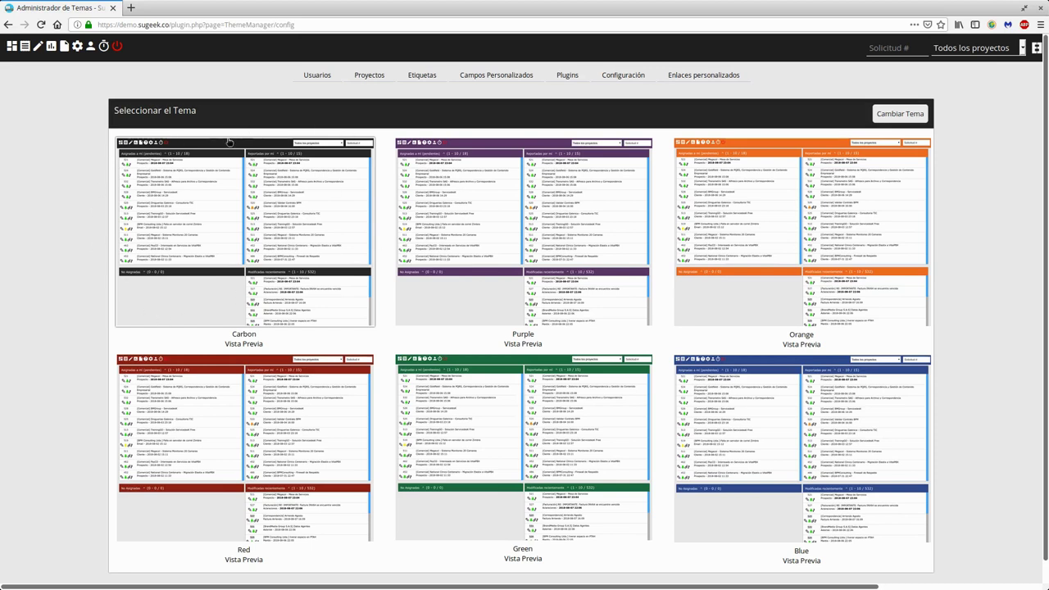
click(272, 428)
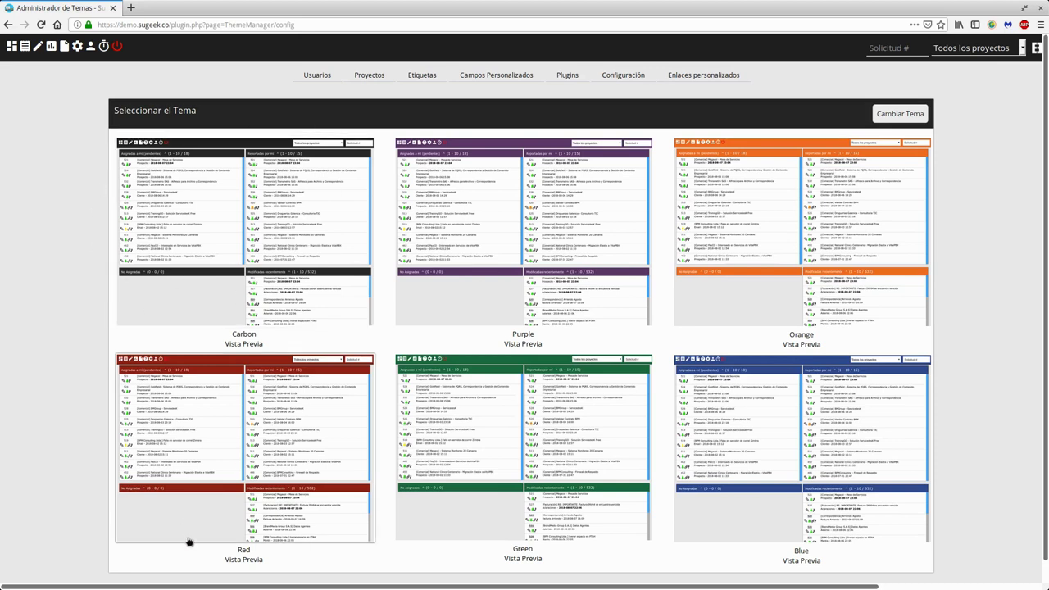
click(894, 113)
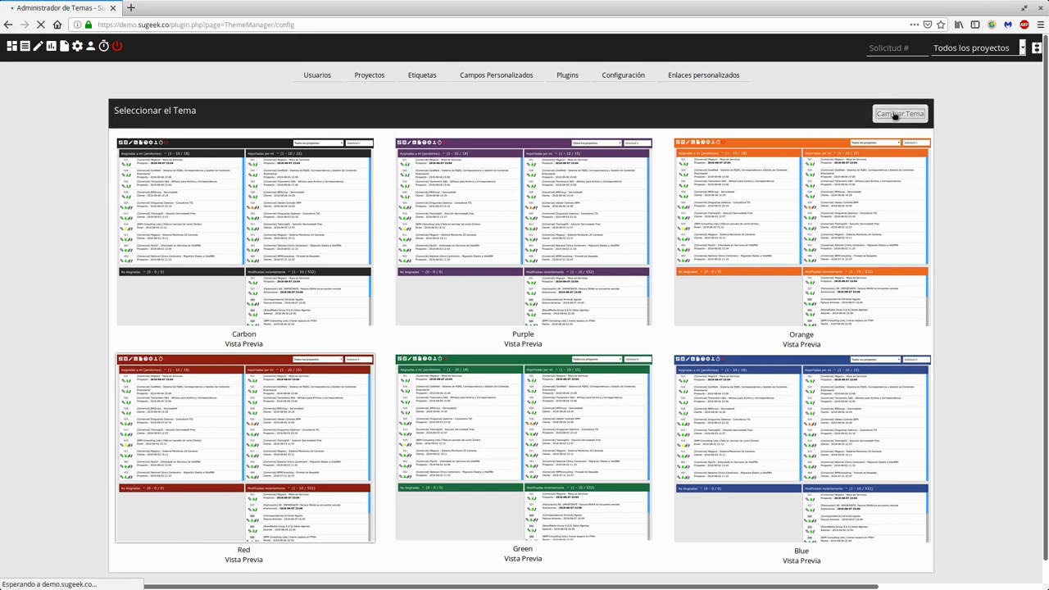
click(13, 46)
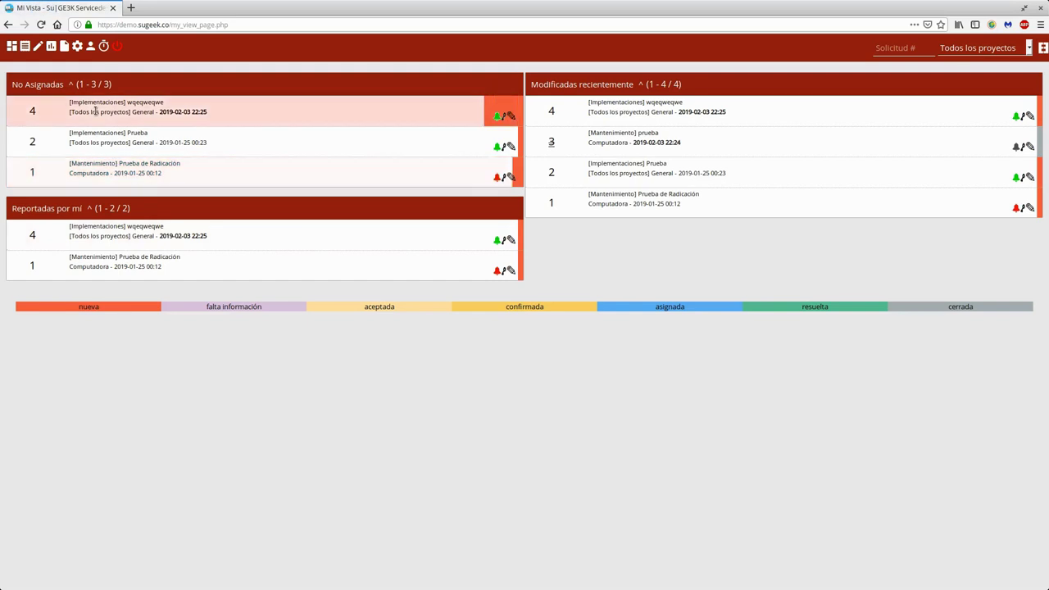
click(34, 113)
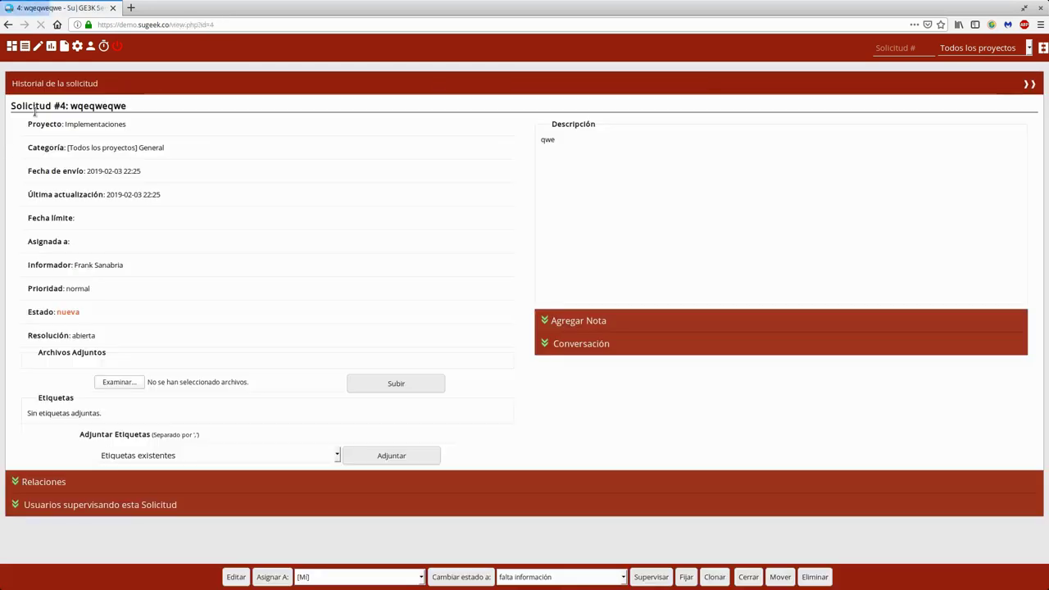
Step: Reopen the Administrador de Temas configuration from plugin management and apply the Blue theme
click(77, 46)
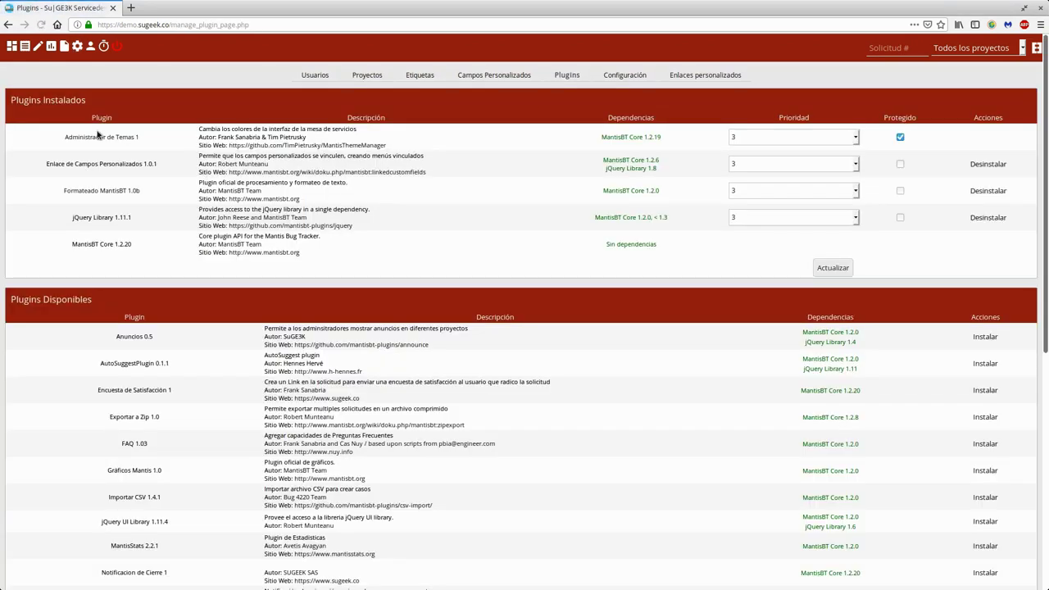
click(97, 138)
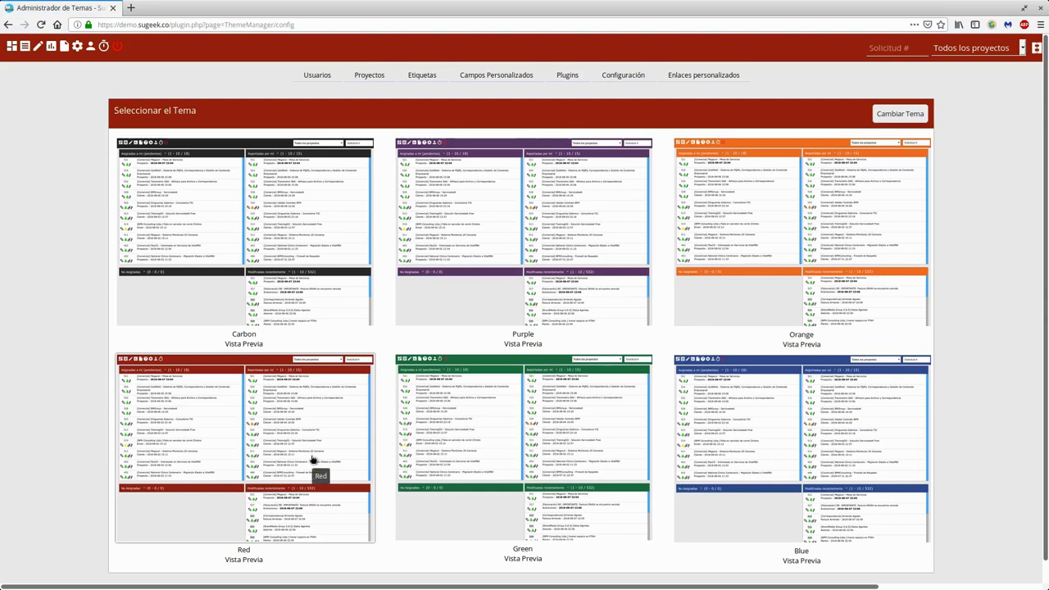
click(735, 442)
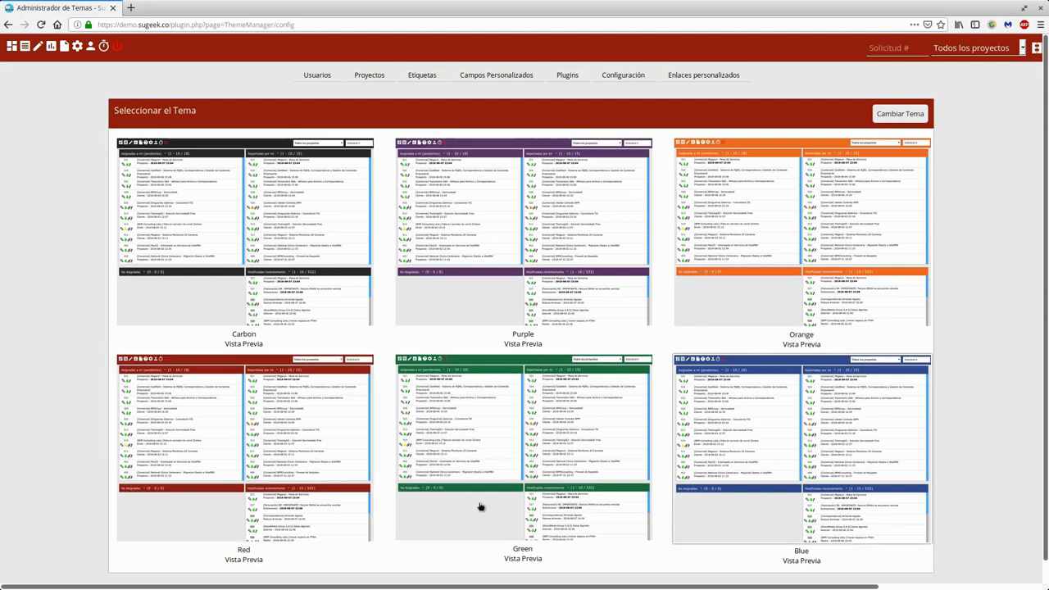
click(884, 118)
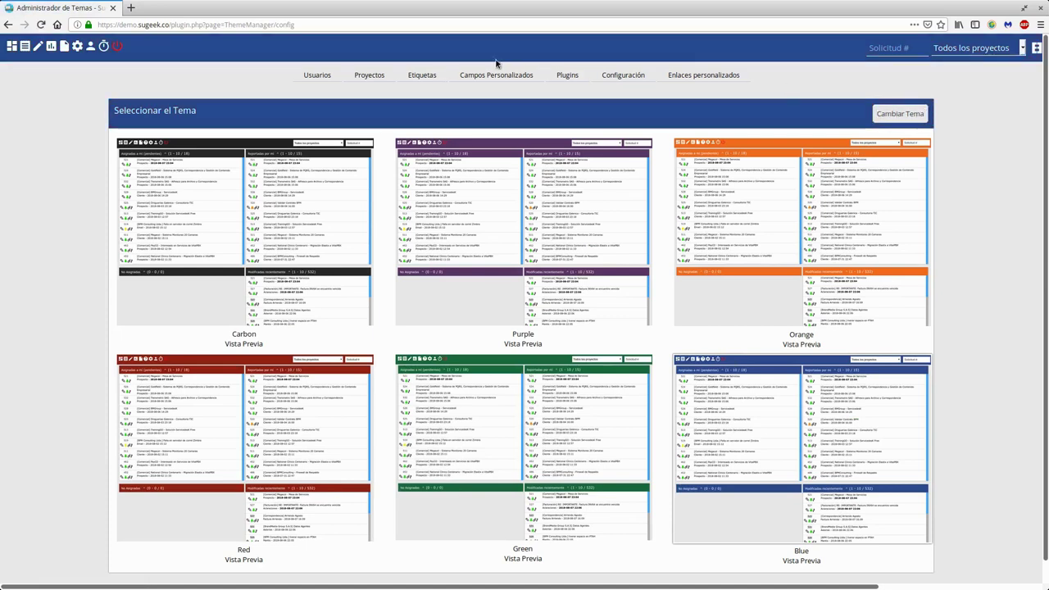
Step: Return to the plugin list, check the Anuncios plugin's description and jQuery Library dependency, and install it
click(568, 74)
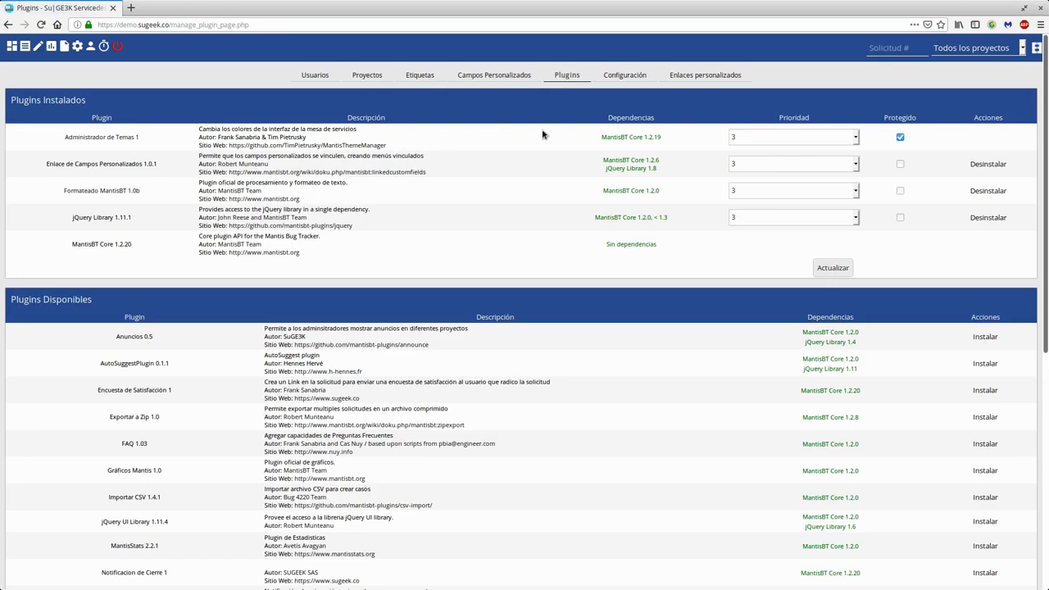
double_click(137, 339)
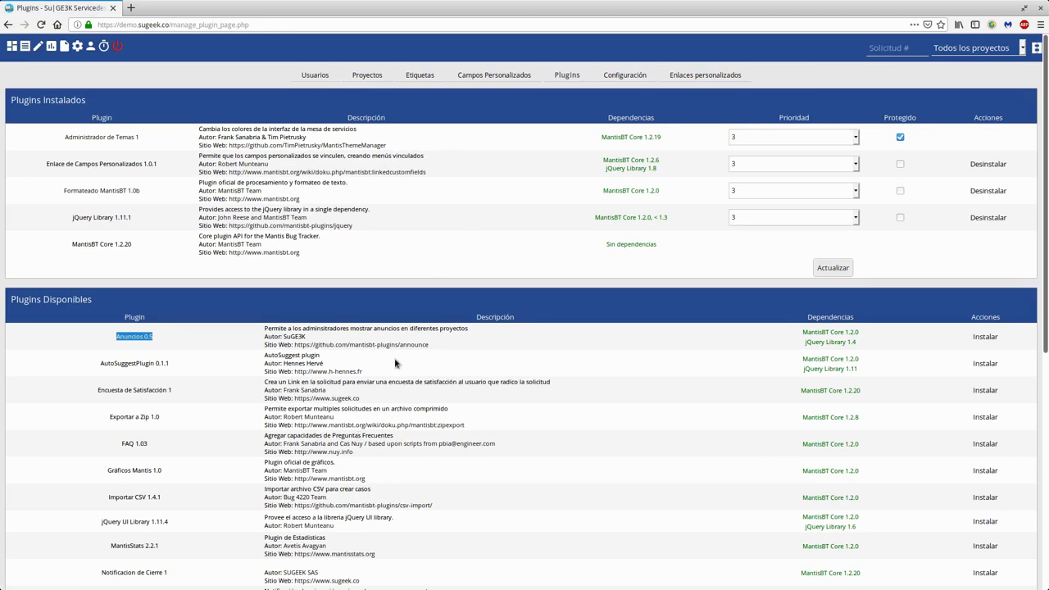
click(275, 328)
drag(382, 328, 307, 336)
click(791, 341)
drag(801, 341, 854, 344)
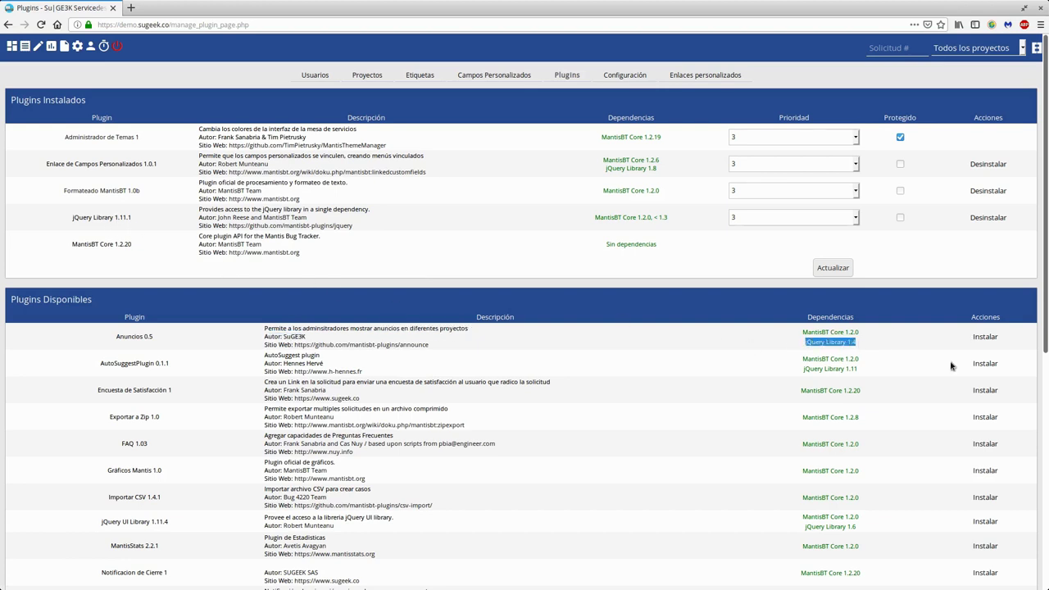
click(985, 339)
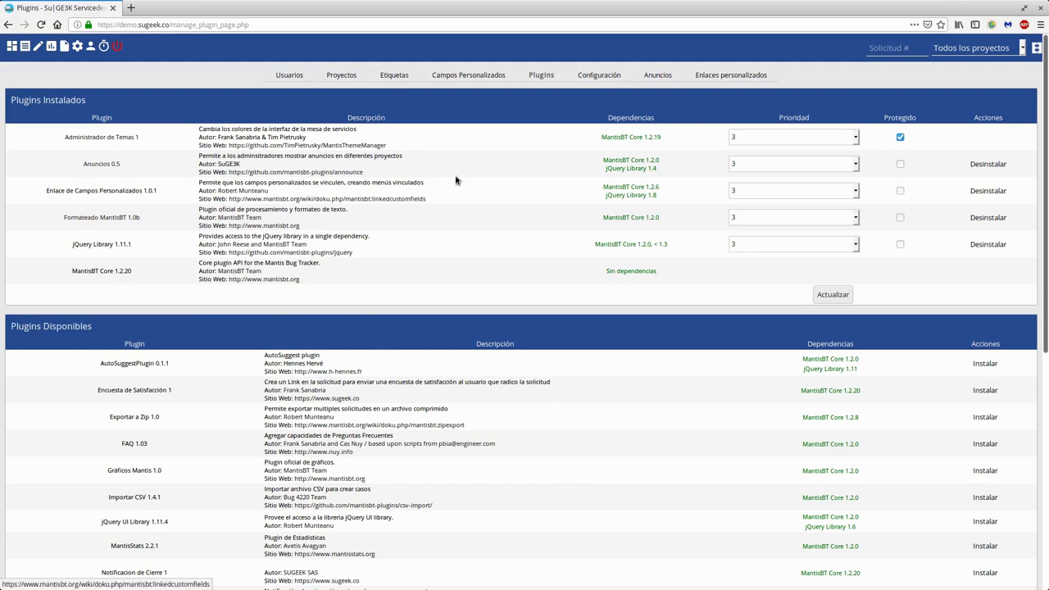
Step: Review the Anuncios page and the access levels selectable for administering announcements in the plugin's configuration
click(653, 74)
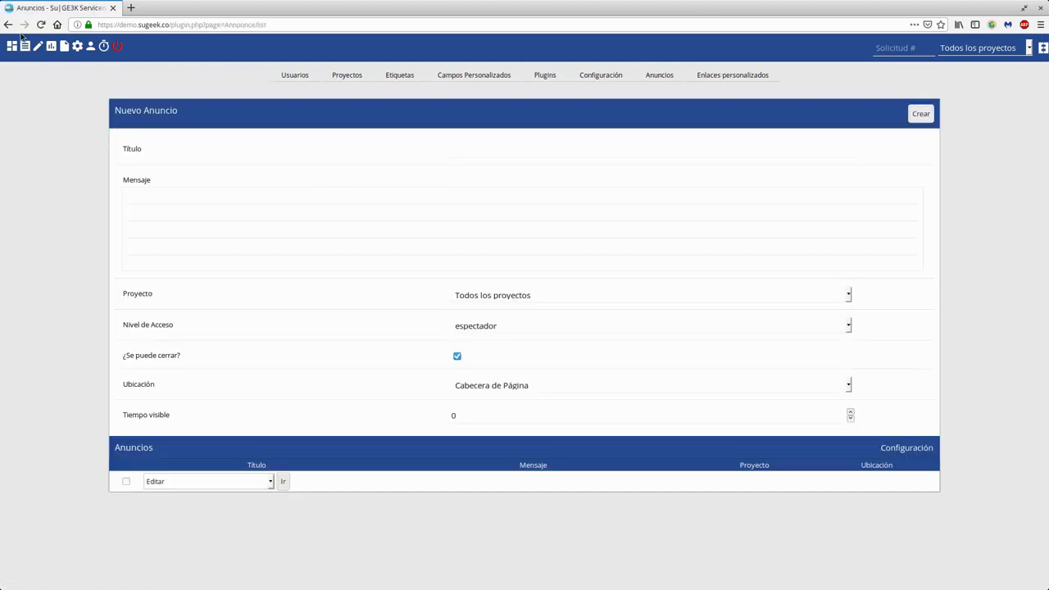
click(543, 75)
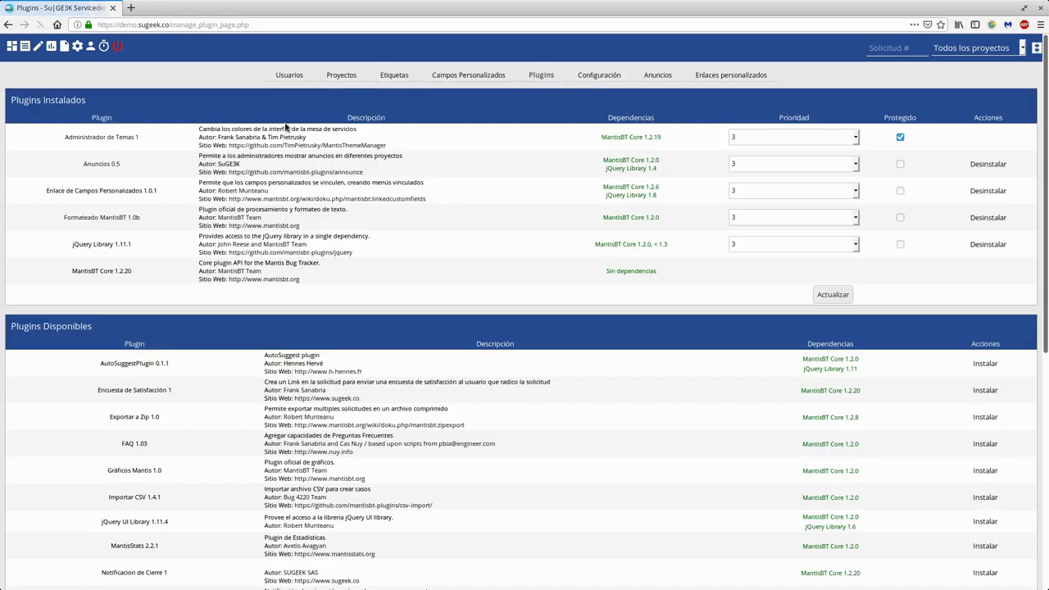
click(96, 167)
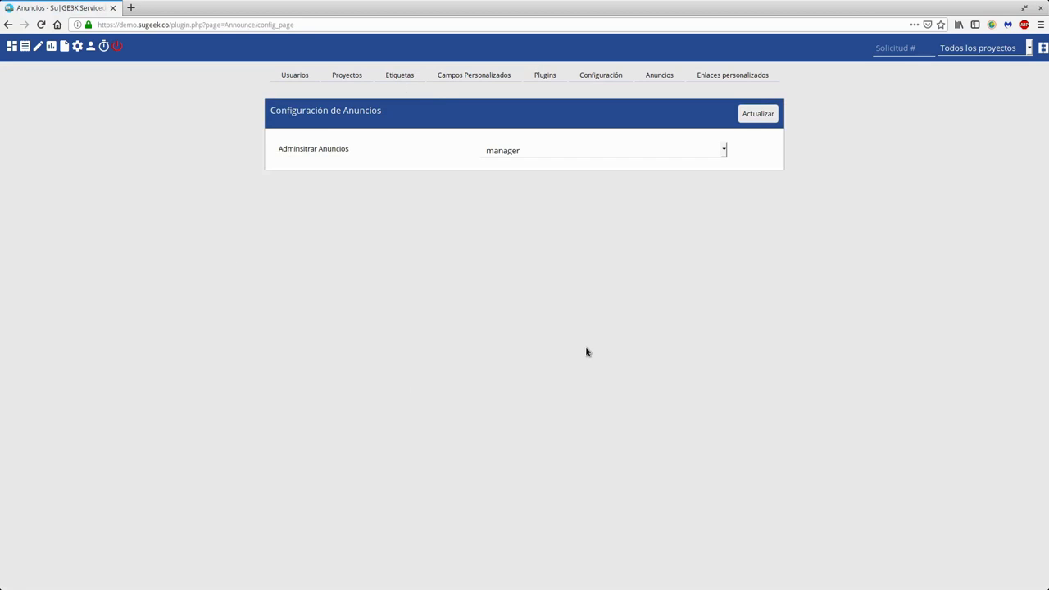
drag(279, 152, 351, 152)
click(503, 153)
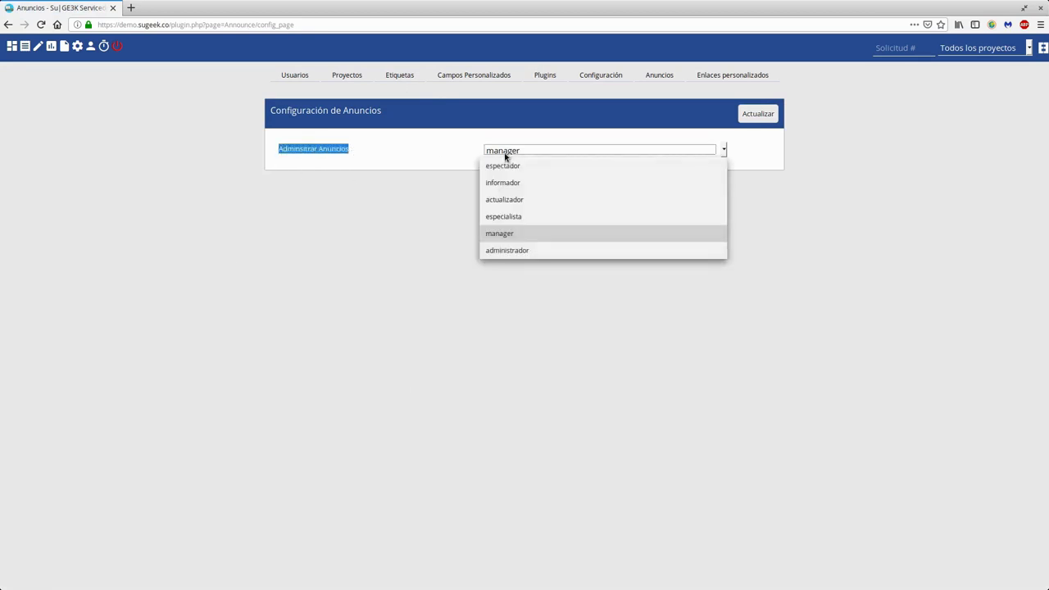
click(482, 290)
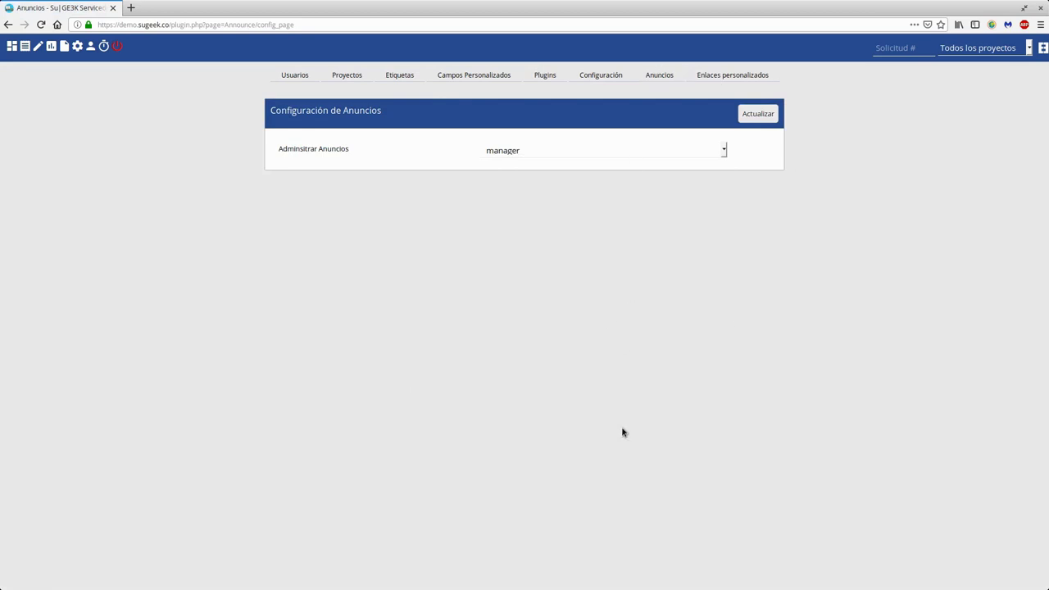
Step: Create an announcement titled "Prueba" with the message "Esto es un Anuncio de Prueba" for the Mantenimiento project
click(672, 76)
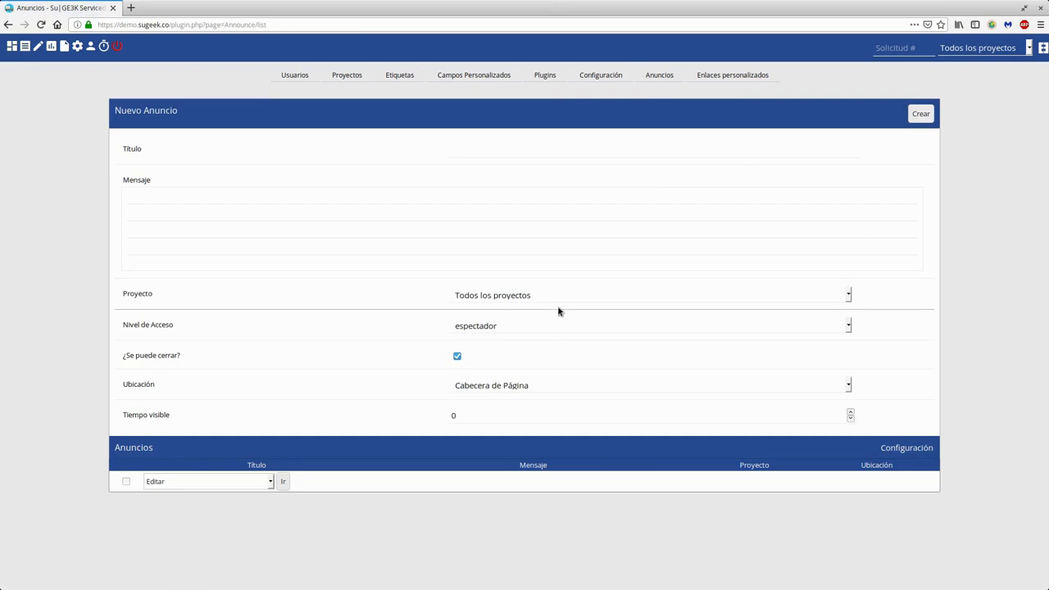
click(469, 150)
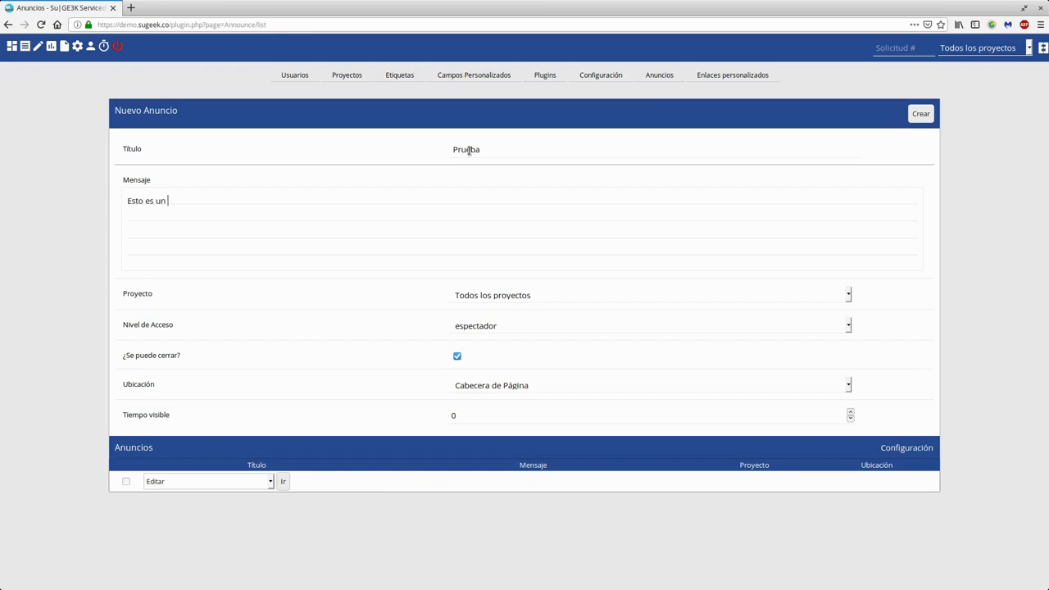
text(o de Prueba)
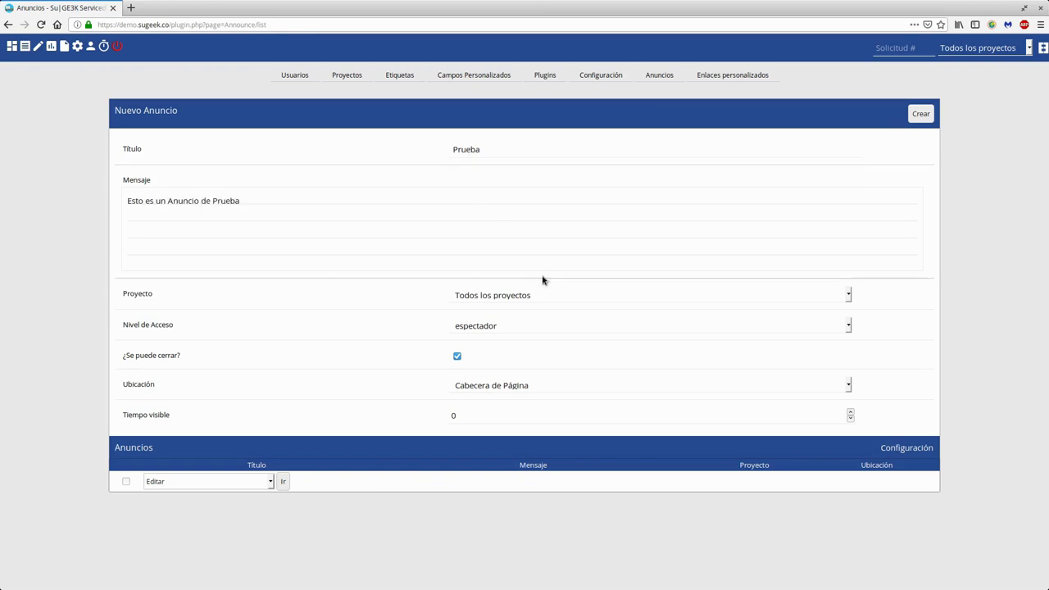
click(524, 299)
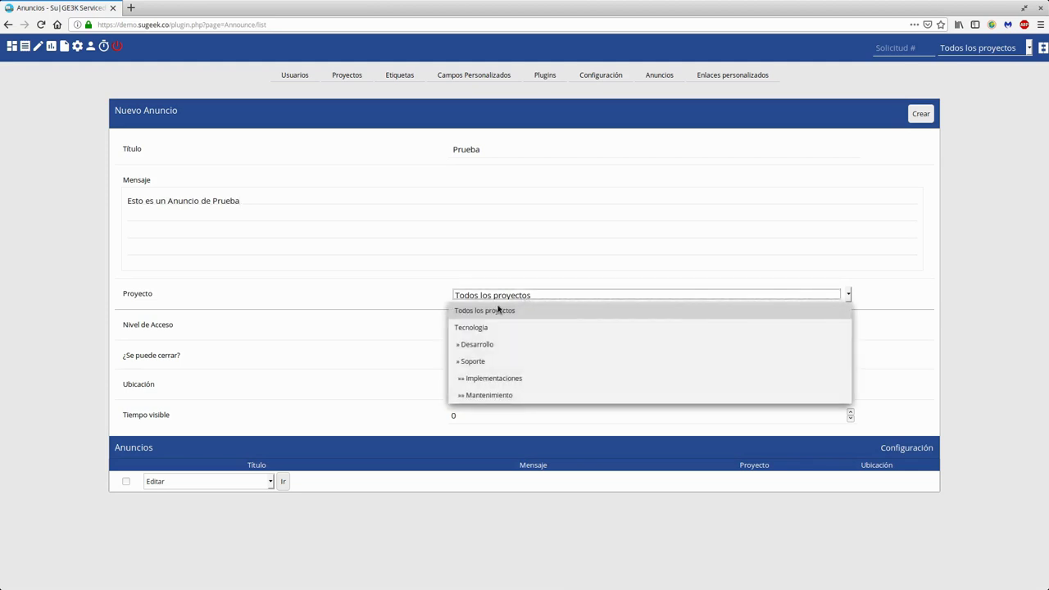
click(497, 397)
click(577, 231)
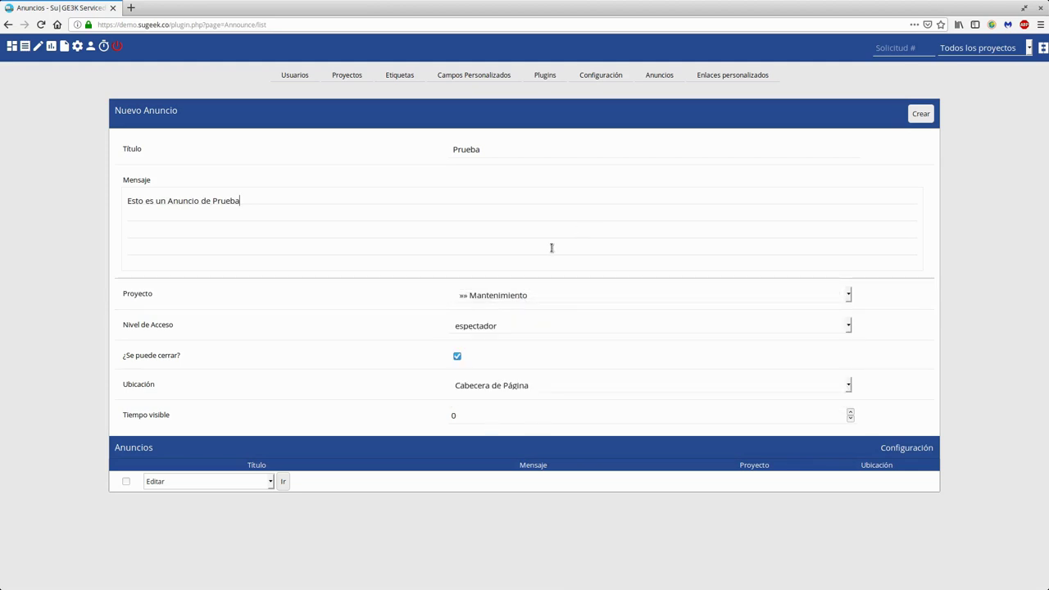
mouse_move(140, 328)
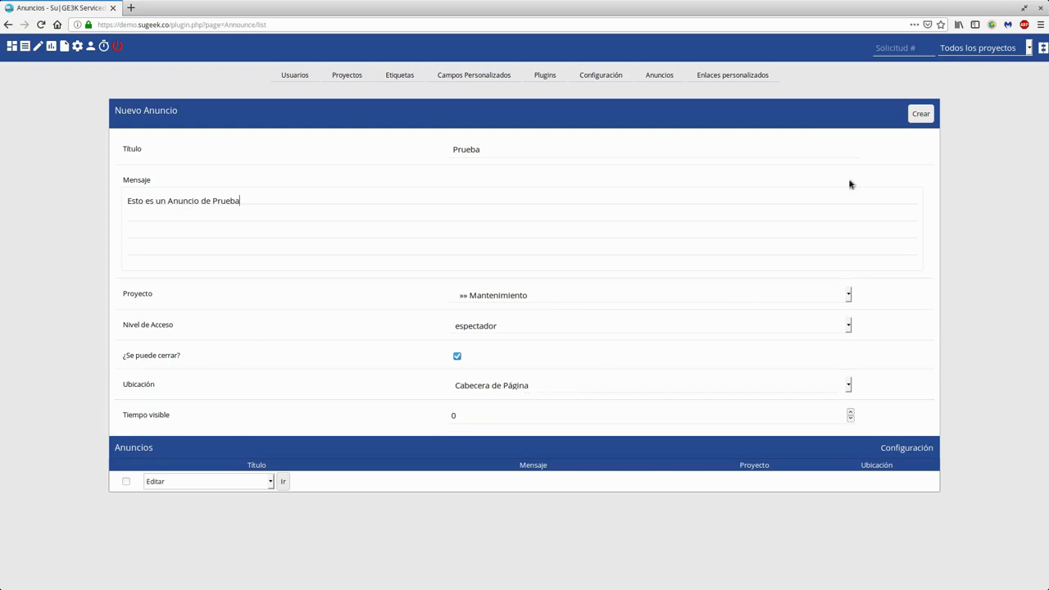
click(921, 114)
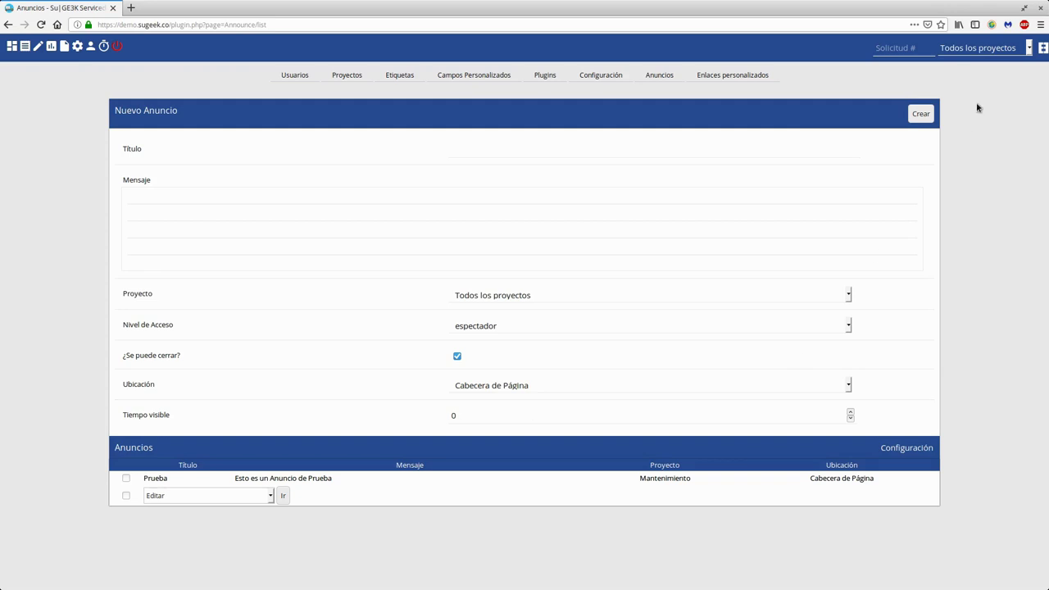
Step: Edit the Prueba announcement so its message reads "Esto es un Anuncio de Prueba......", keeping the Mantenimiento project, and save it
click(1000, 50)
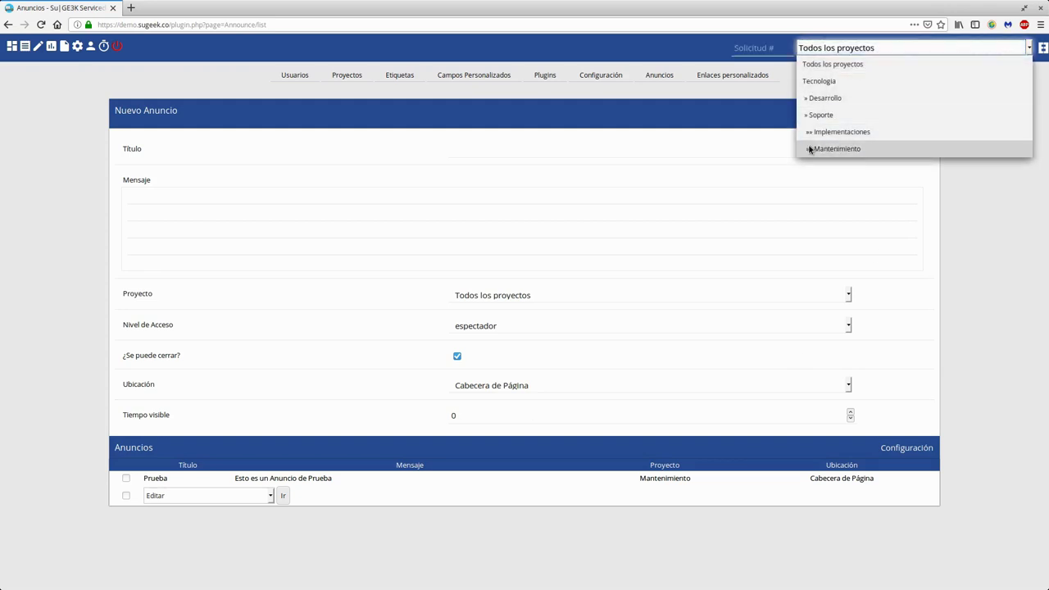
click(943, 230)
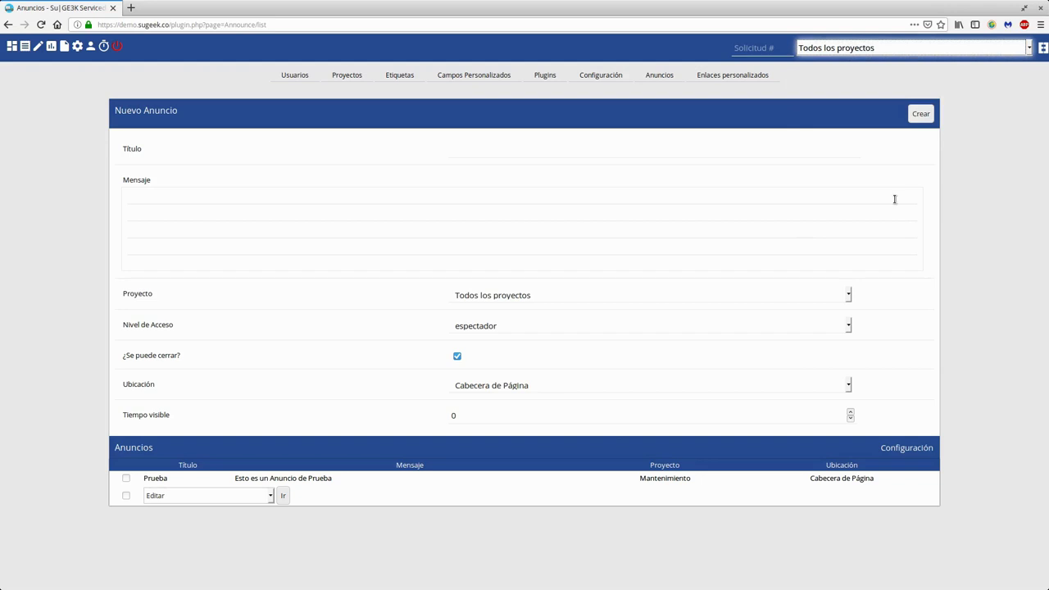
click(125, 479)
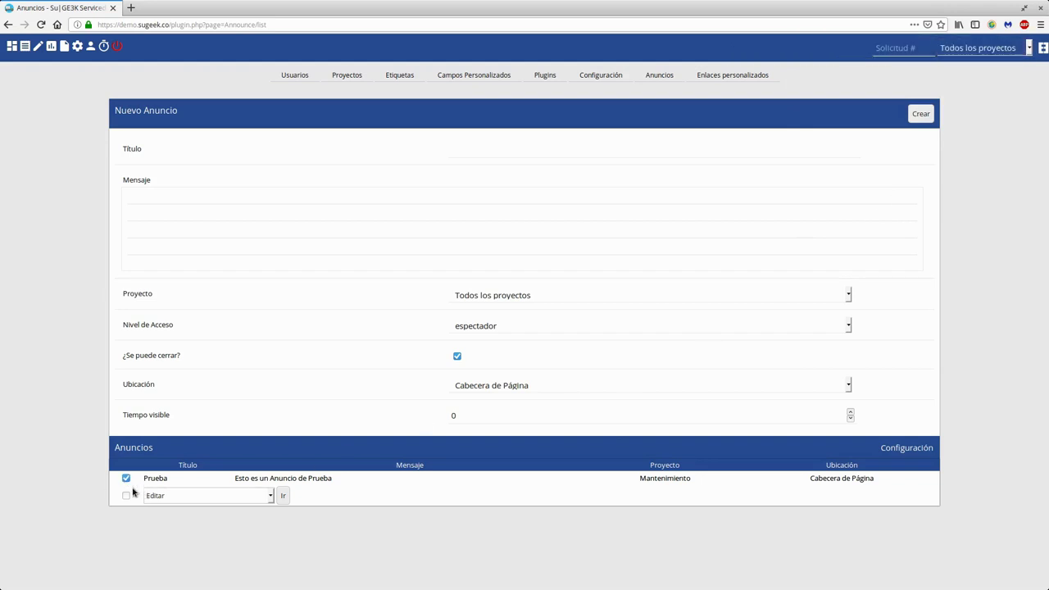
click(284, 496)
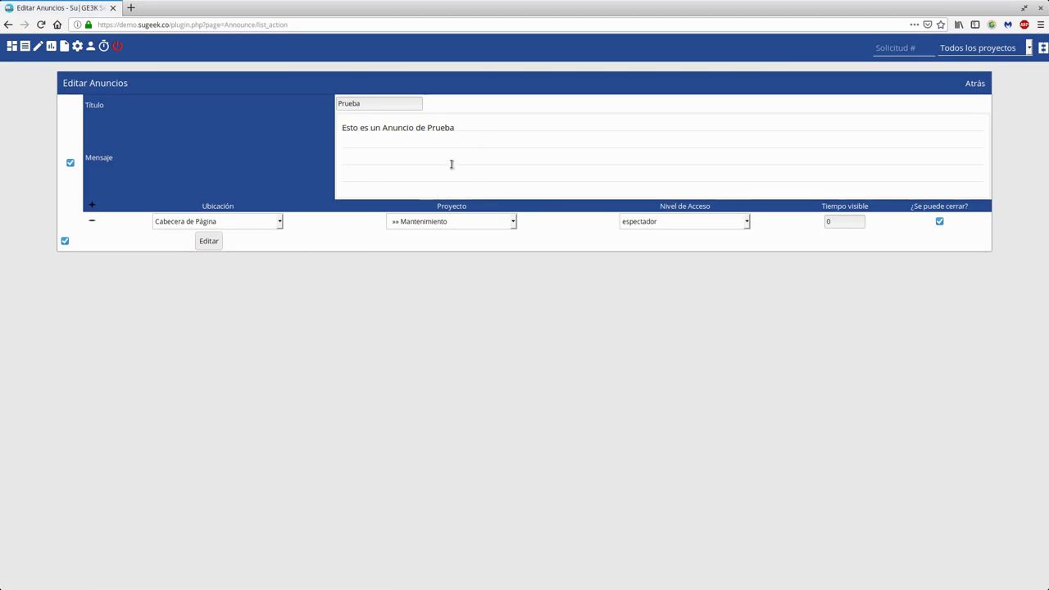
text(......)
click(445, 225)
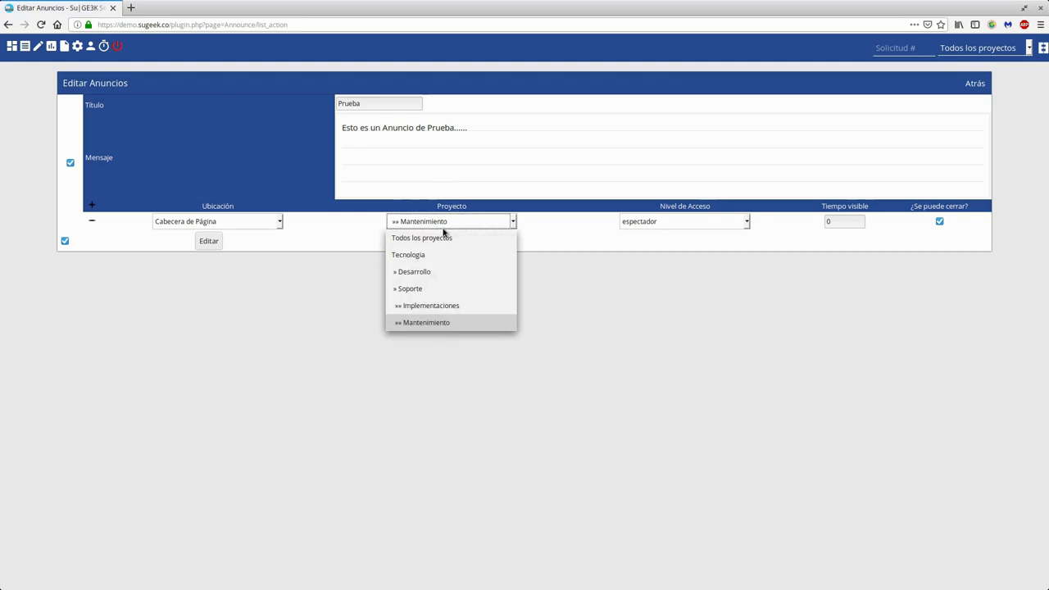
click(550, 243)
click(216, 246)
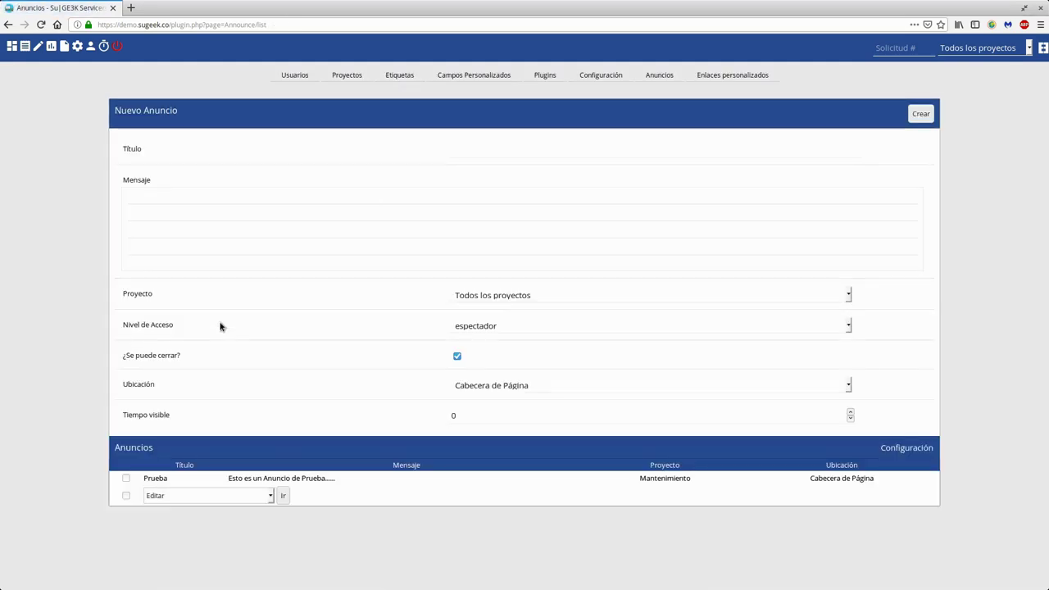
Step: Select all announcements and check which bulk actions can be applied to them
click(126, 496)
click(168, 496)
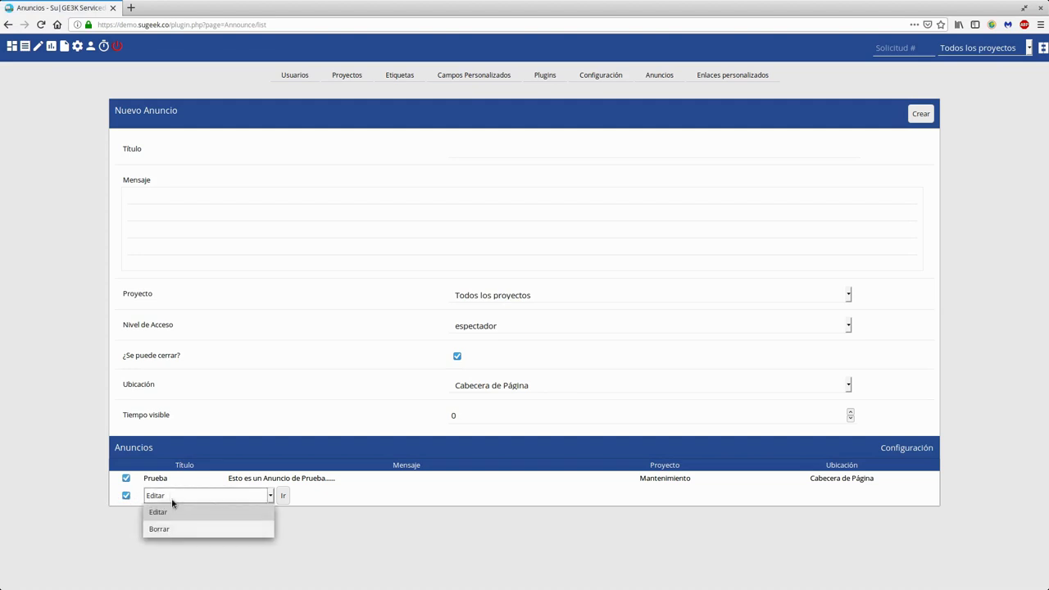
click(391, 551)
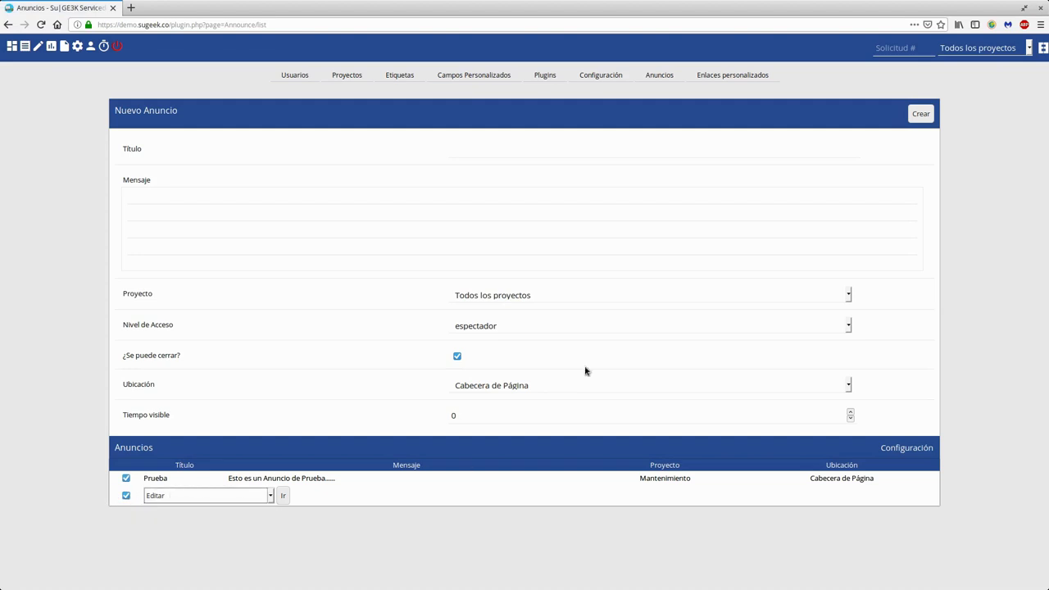
Step: Switch to the Mantenimiento project to view the Prueba announcement, close it, and return to Todos los proyectos
click(986, 49)
click(845, 148)
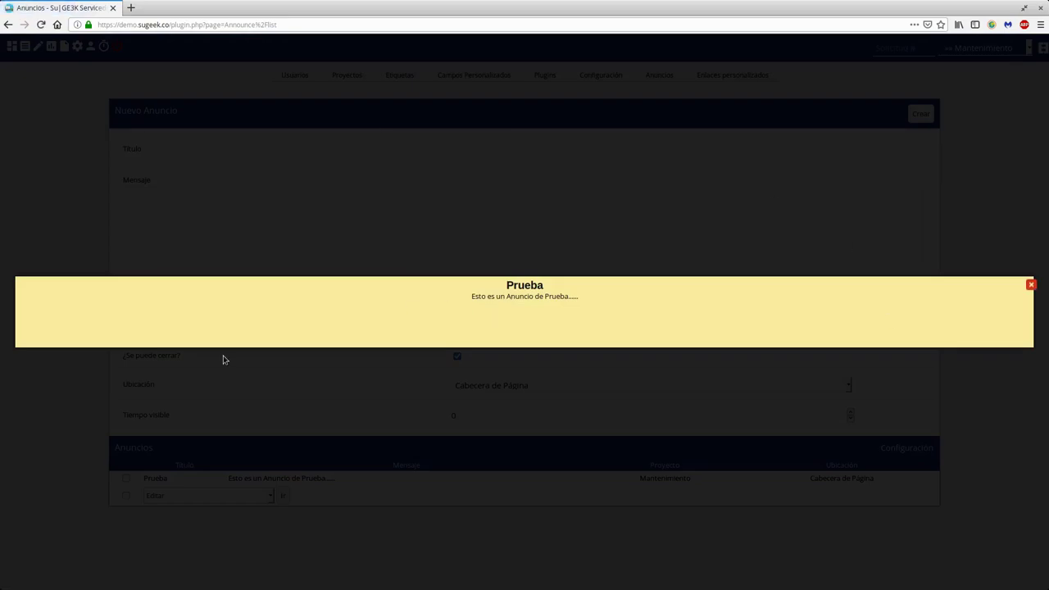
drag(494, 299, 576, 310)
click(583, 299)
click(1029, 287)
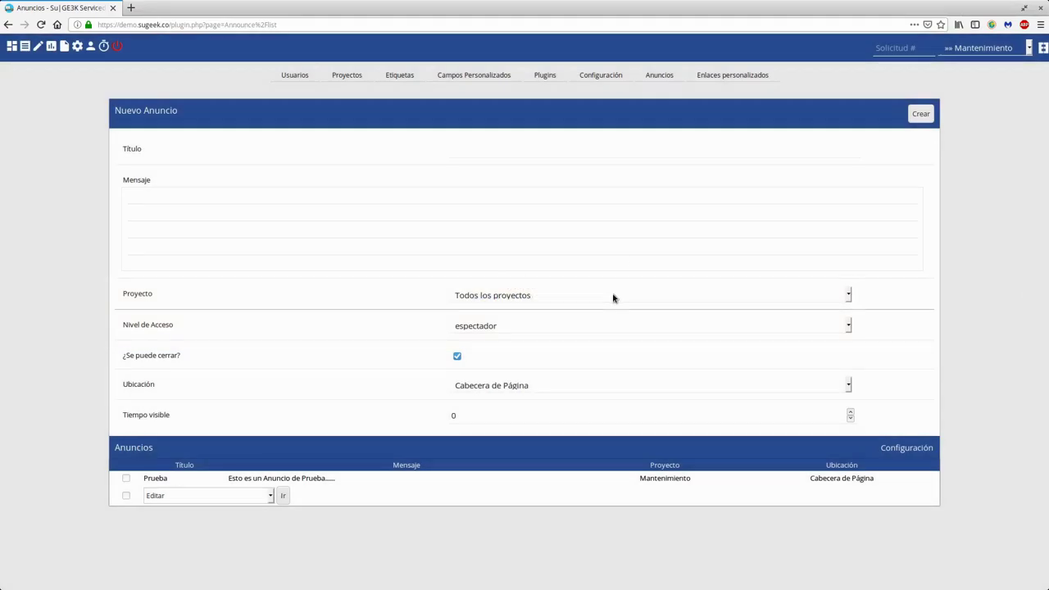
click(958, 48)
click(937, 61)
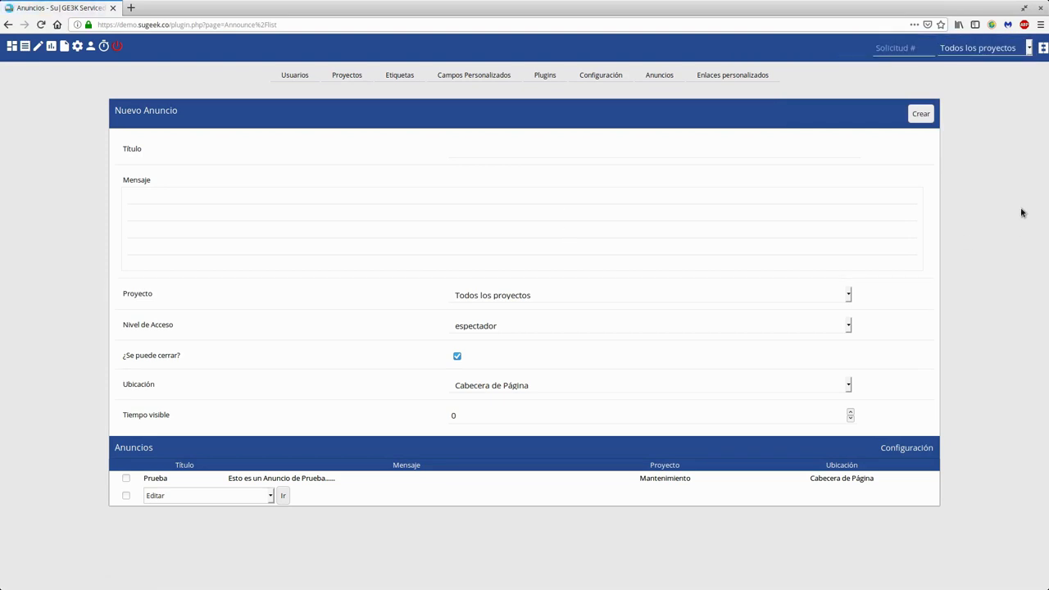
Step: Open the plugin list and review the name and description of the available AutoSuggestPlugin 0.1.1
click(544, 77)
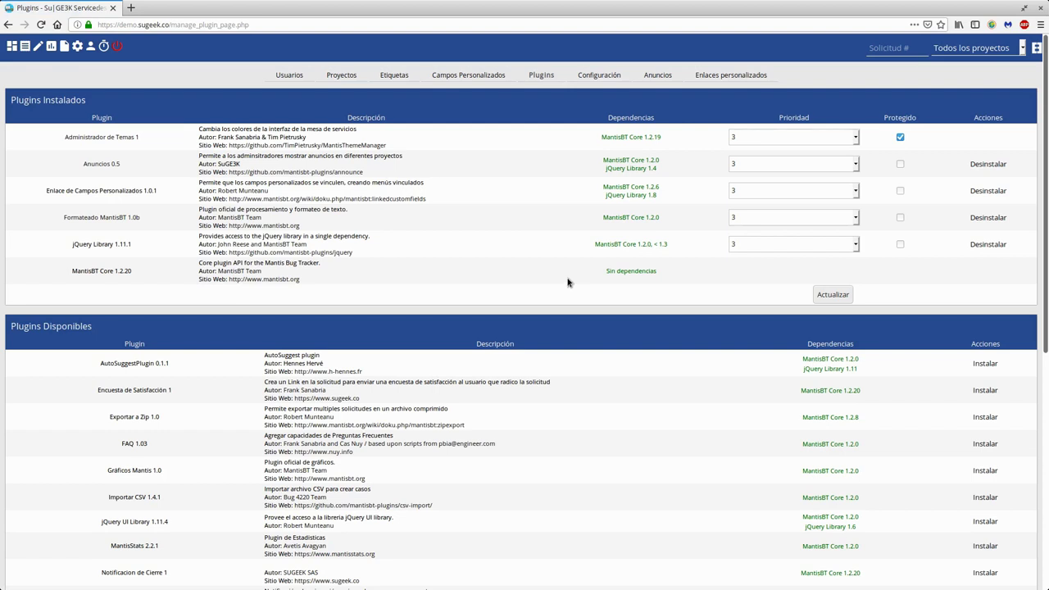
scroll(429, 255, down, 3)
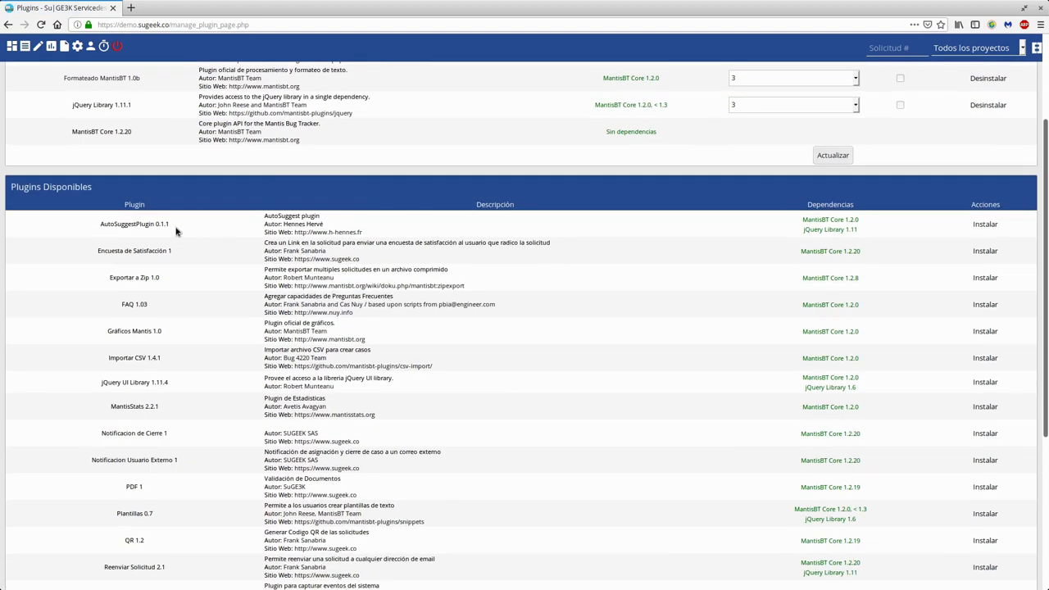
drag(115, 223, 179, 225)
drag(362, 233, 252, 229)
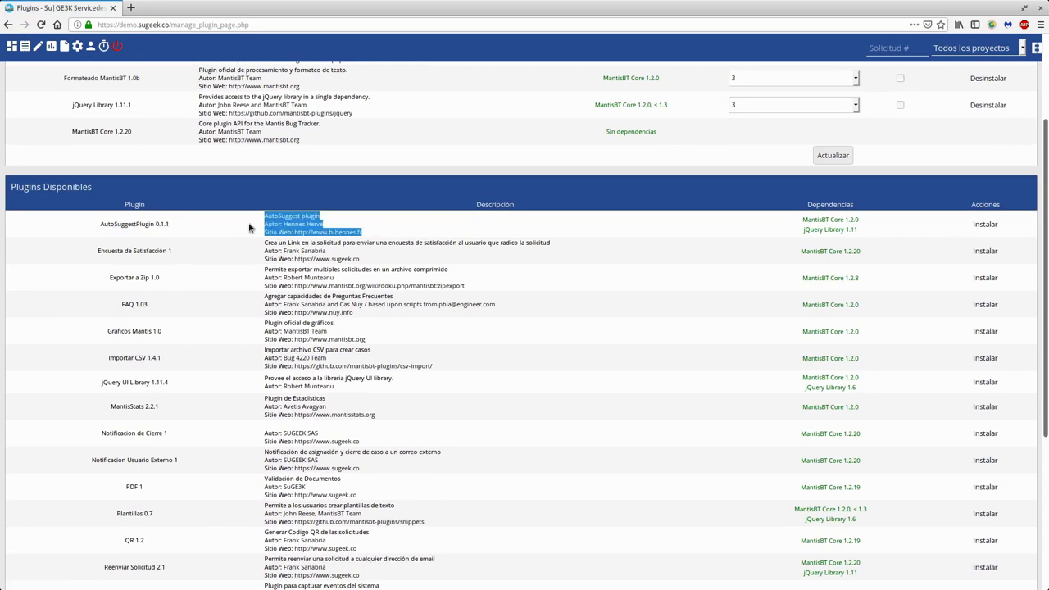
Step: Check the request summaries in the request list and try searching for "qwe" in the request number field from administration
click(887, 52)
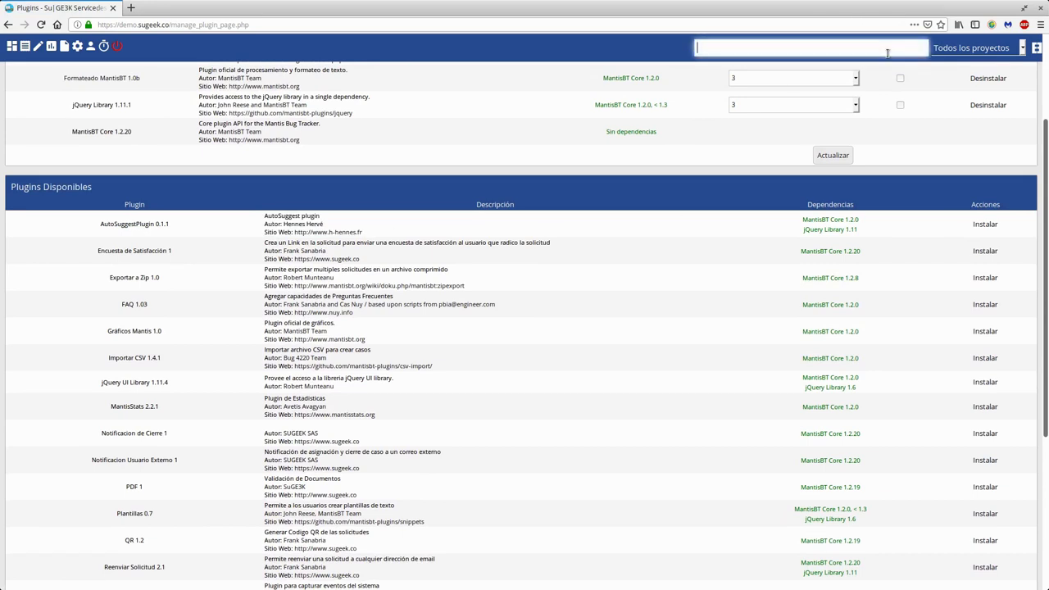
click(24, 46)
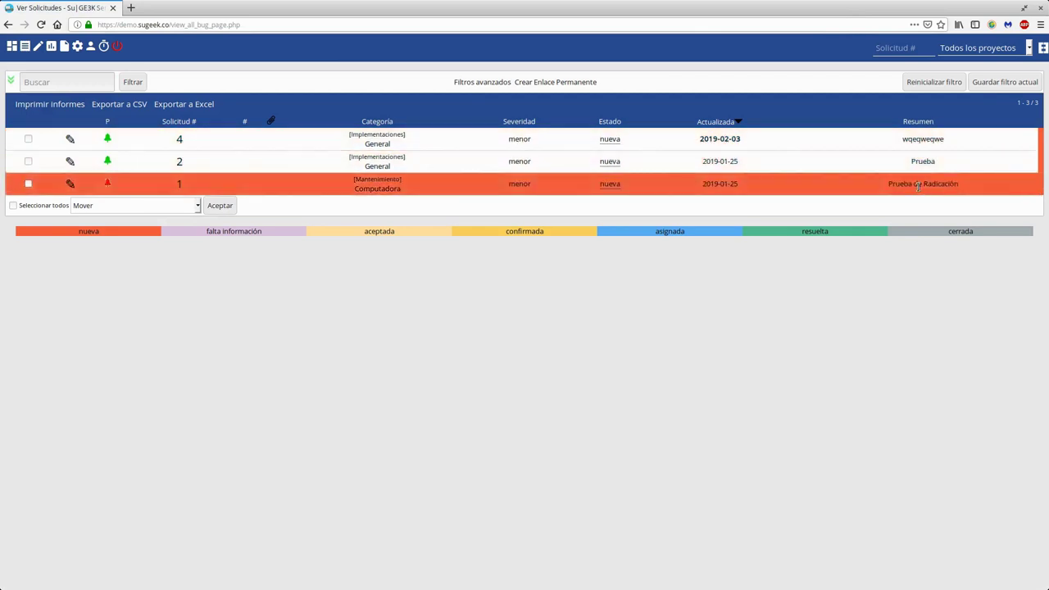
drag(928, 141, 944, 140)
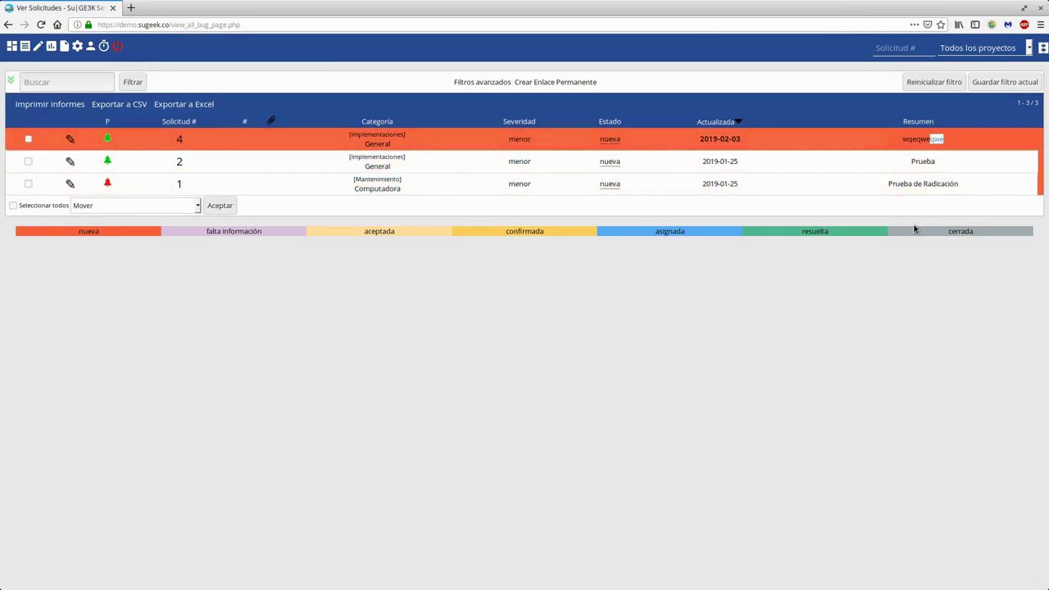
click(77, 46)
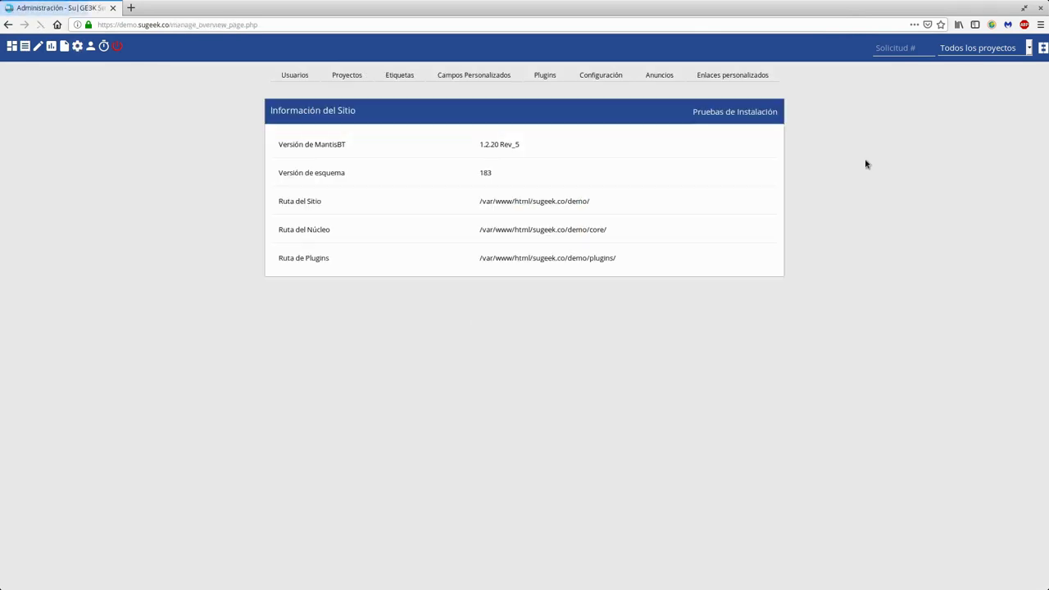
click(907, 48)
text(qwe)
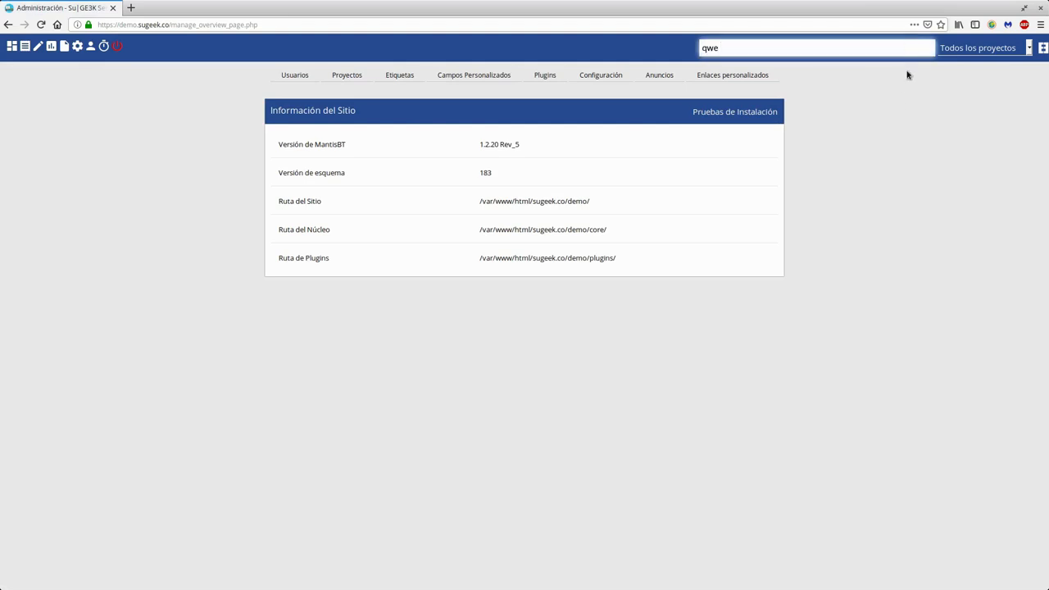
Step: Install AutoSuggestPlugin 0.1.1 from the available plugins and locate it among the installed ones
click(554, 75)
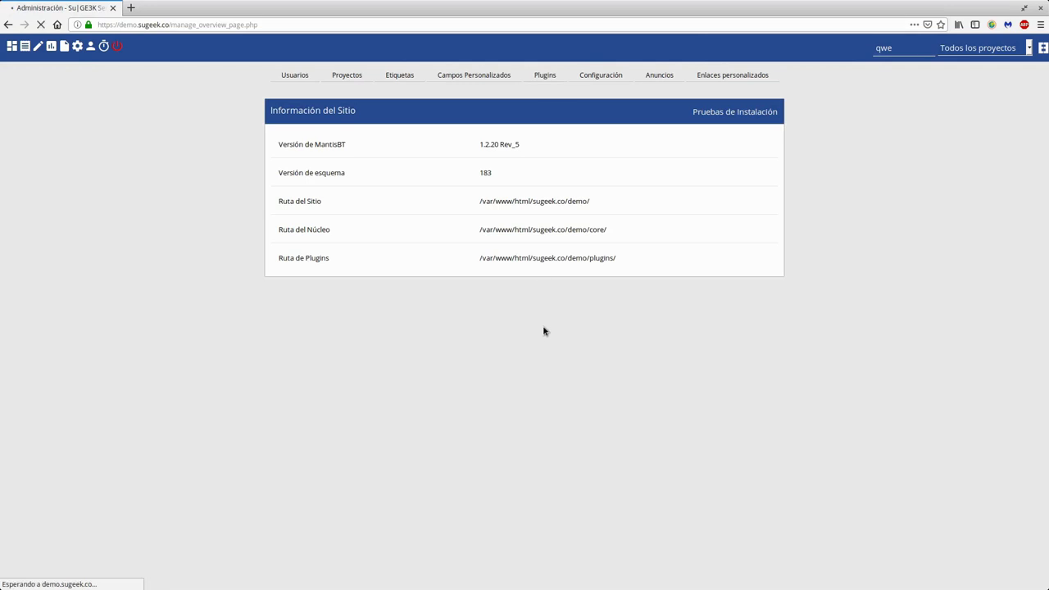
click(983, 363)
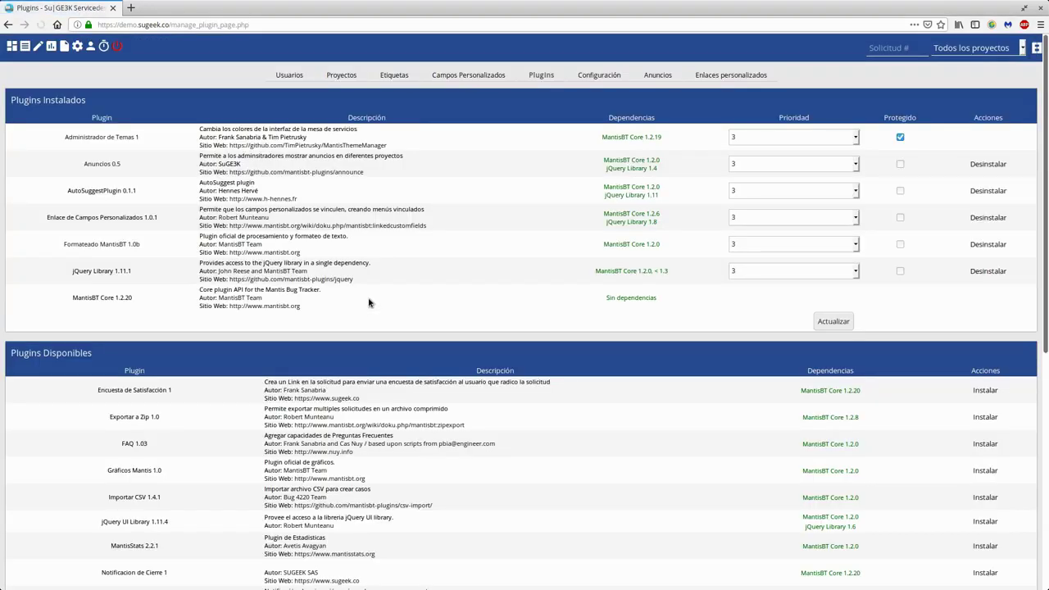
triple_click(100, 191)
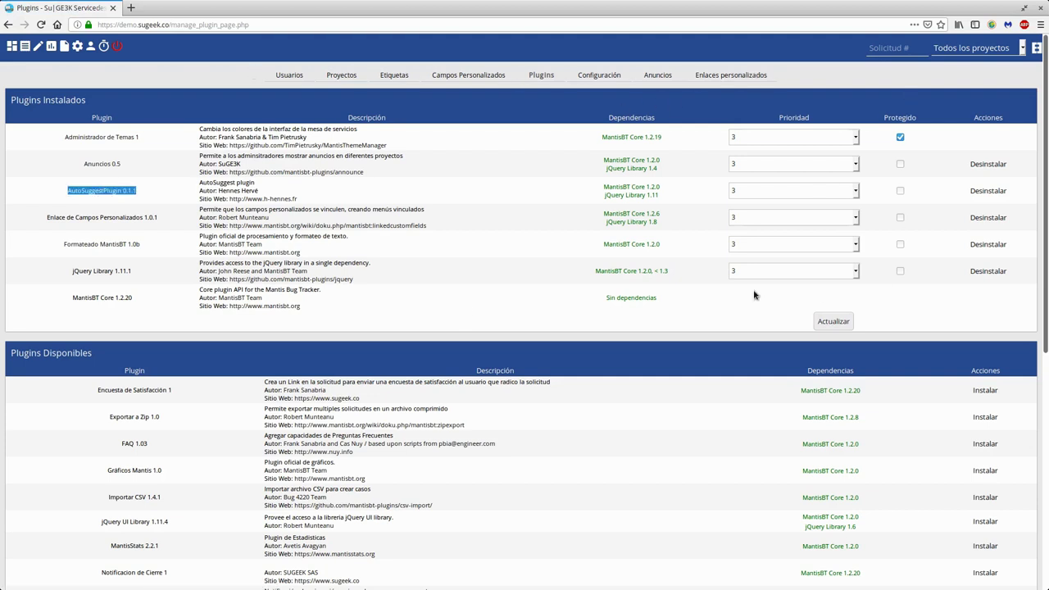
Step: Test the request search suggestions with "w", replace the text with 4, and open that request
click(874, 50)
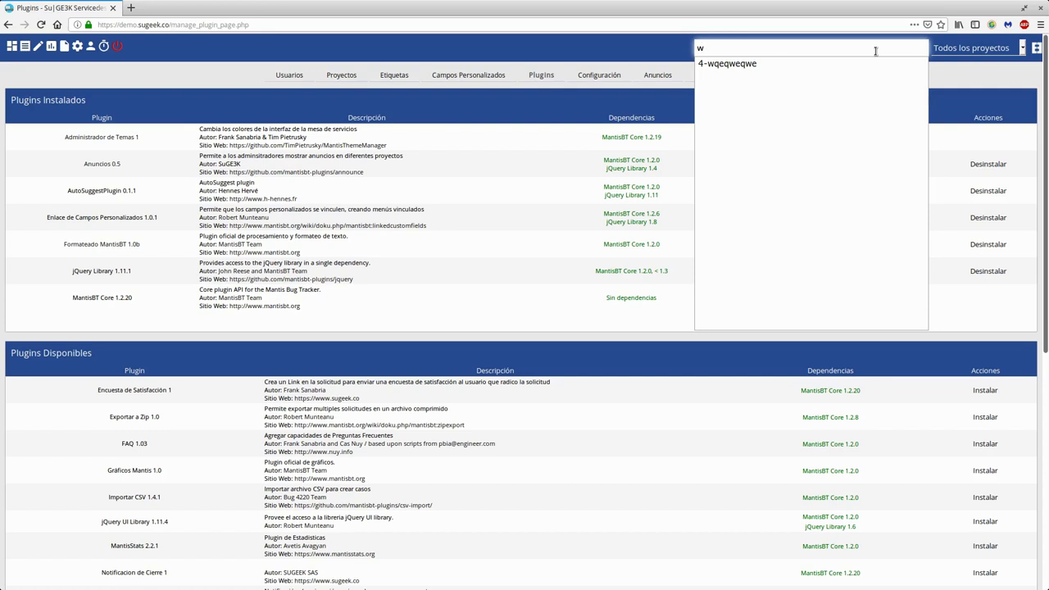
key(BackSpace)
text(4)
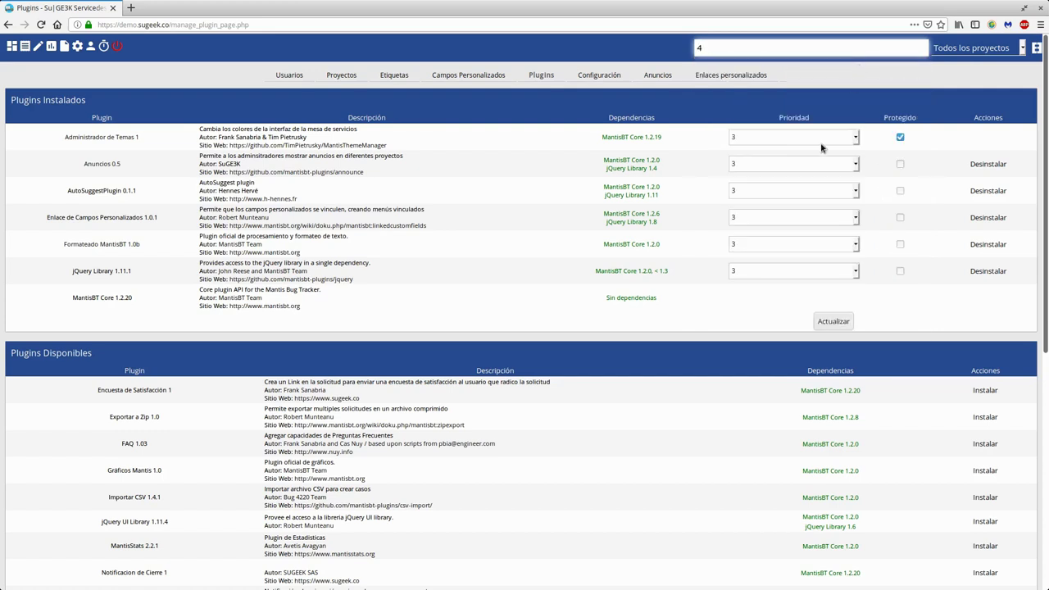
key(Return)
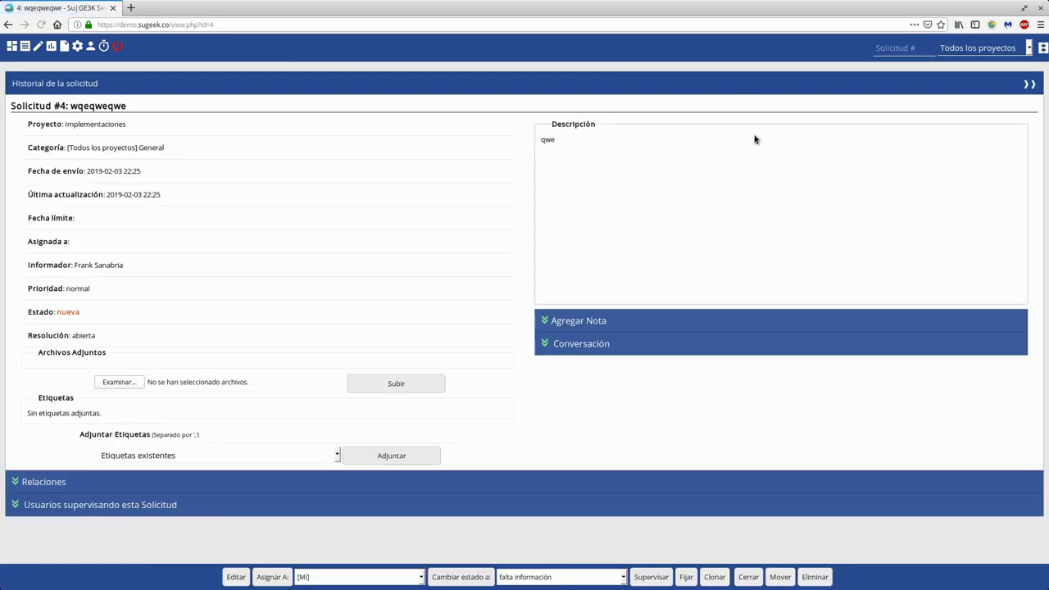
Step: Try the suggestions in request 4's new relation field by searching "p" and picking 2-Prueba, and clear the field
click(16, 484)
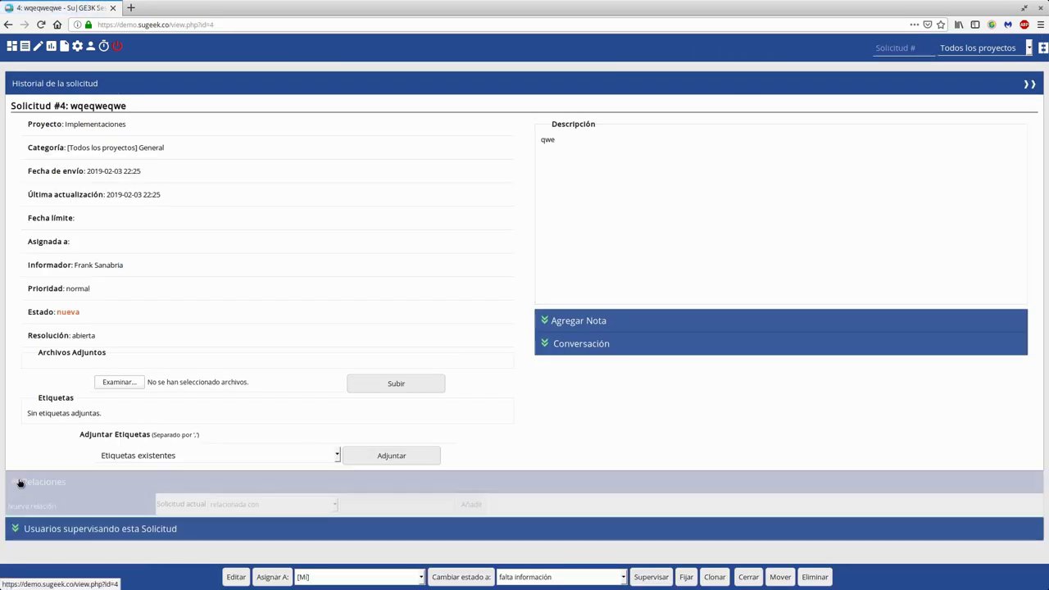
click(376, 504)
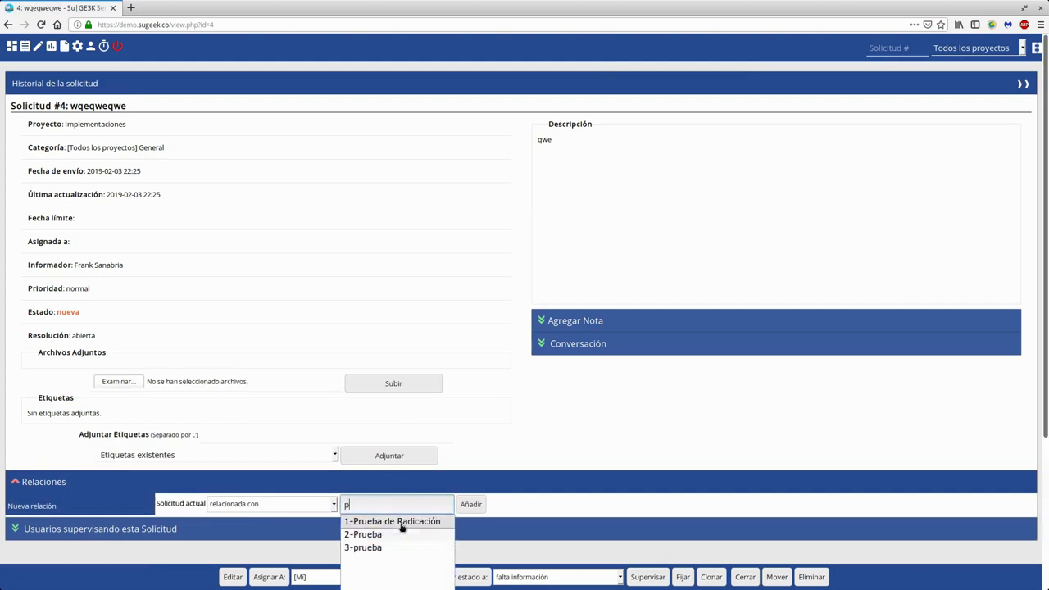
scroll(391, 545, down, 3)
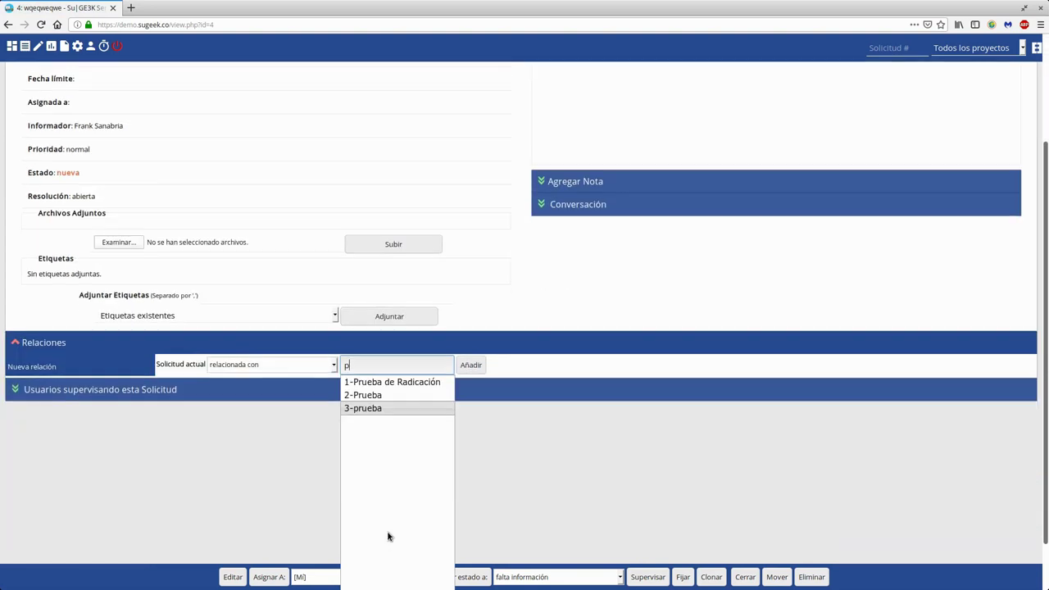
click(391, 396)
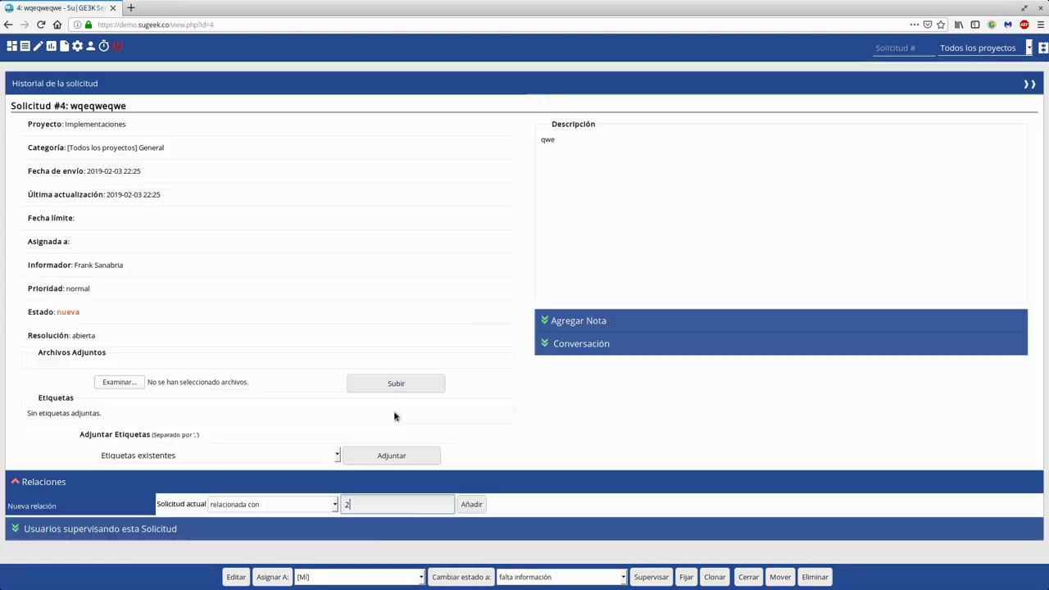
drag(382, 508, 335, 499)
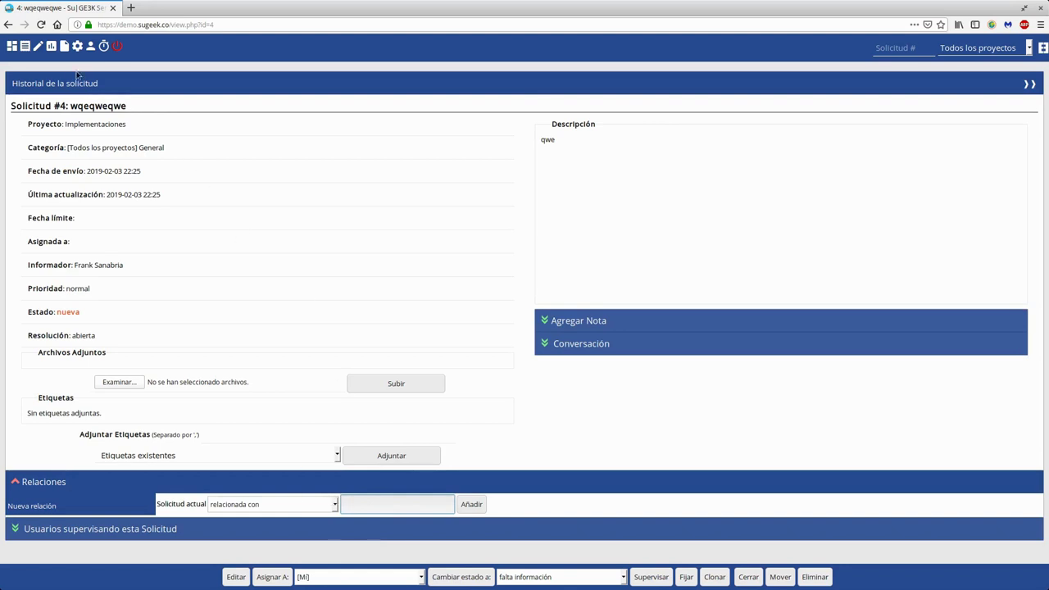
Step: Return to the request list and examine its expanded filter options and search field, and collapse the filters
click(25, 46)
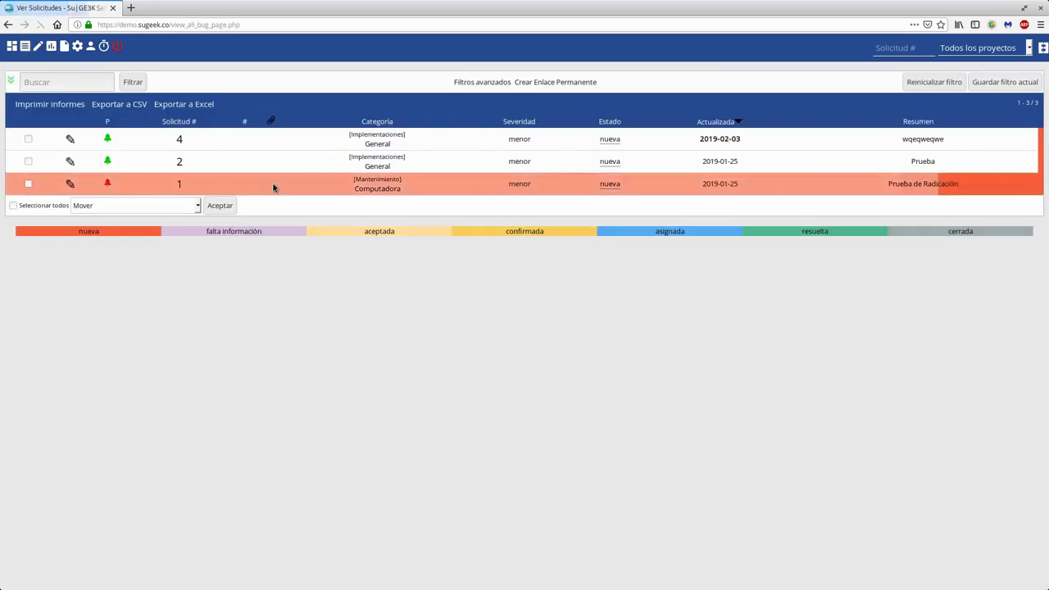
click(77, 46)
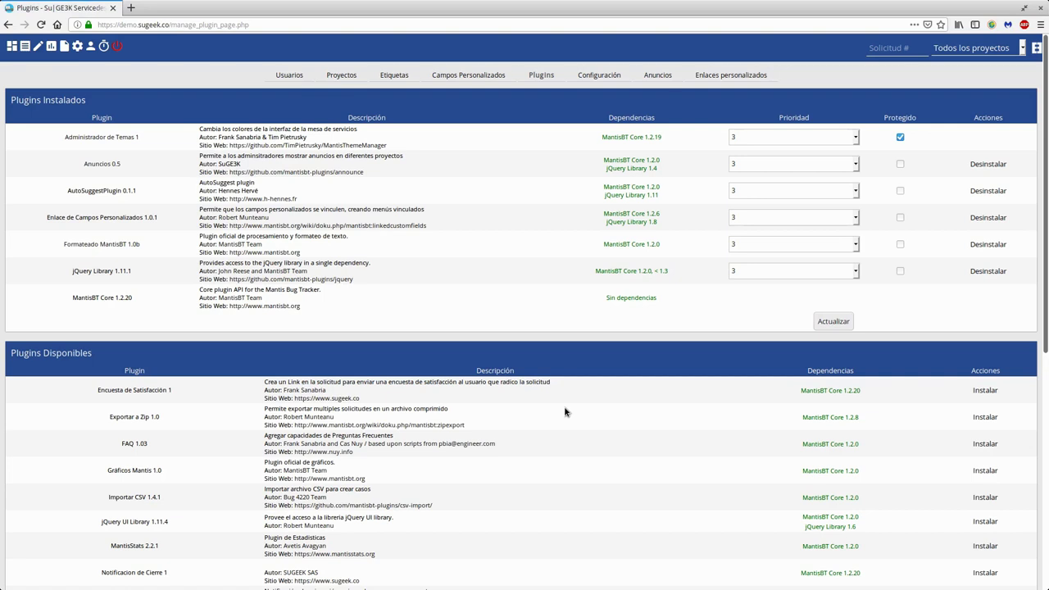
click(25, 46)
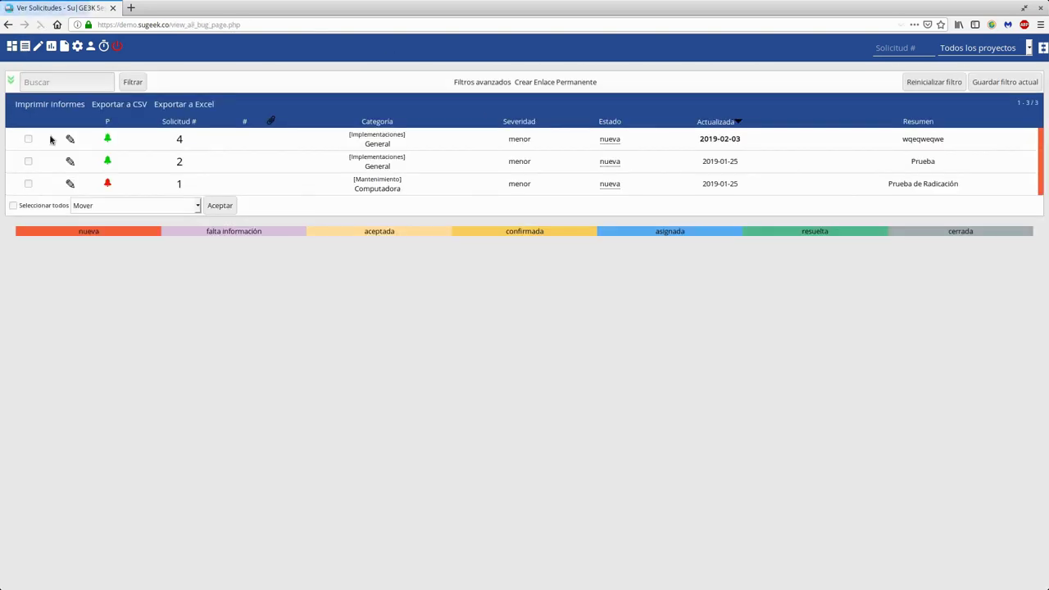
click(10, 78)
click(89, 283)
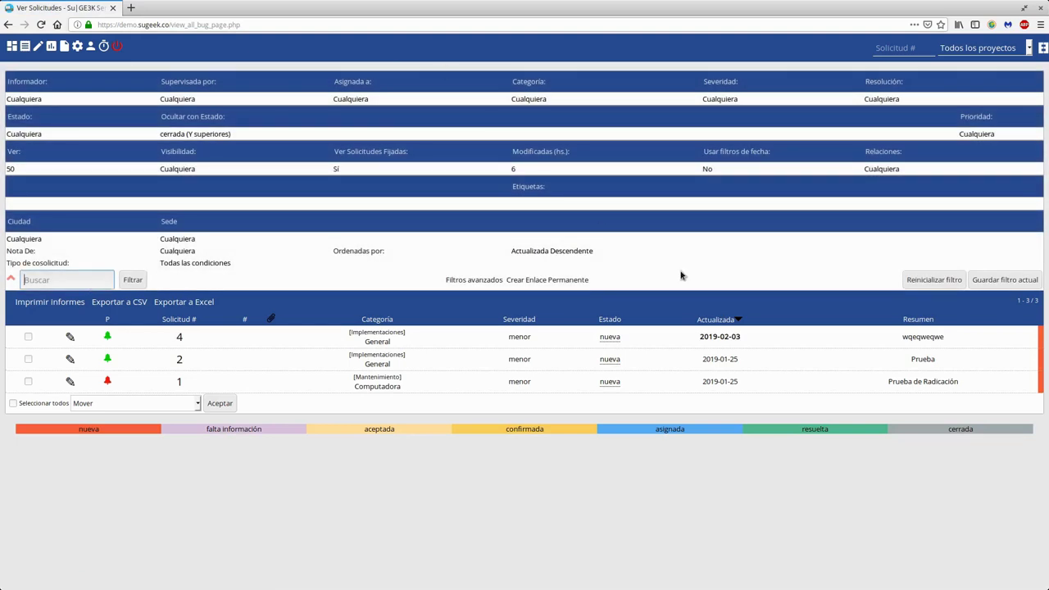
click(12, 277)
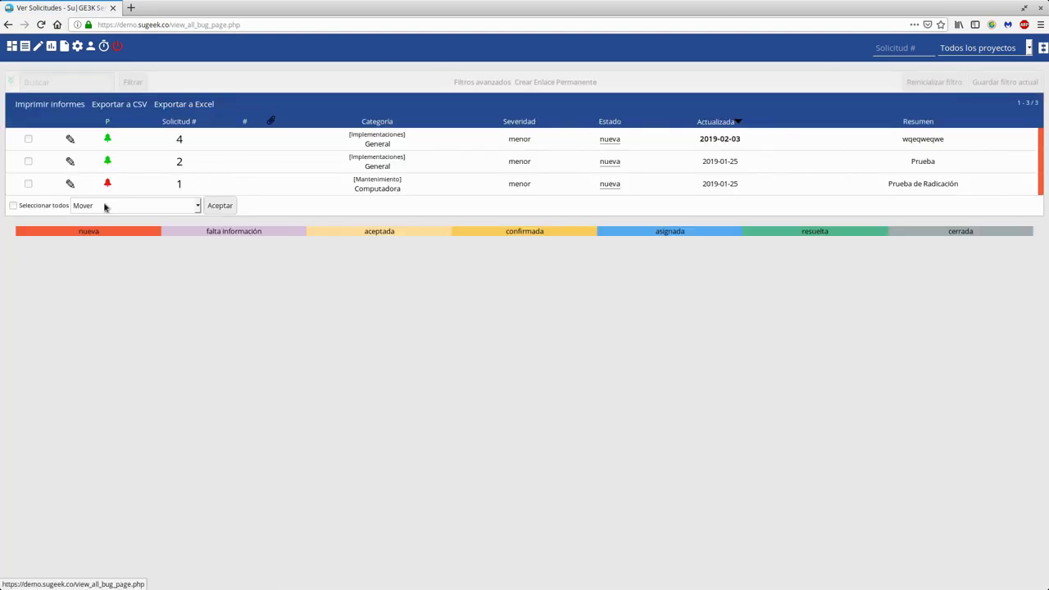
Step: Go back to the plugin list and look through the plugins still available for installation
click(77, 46)
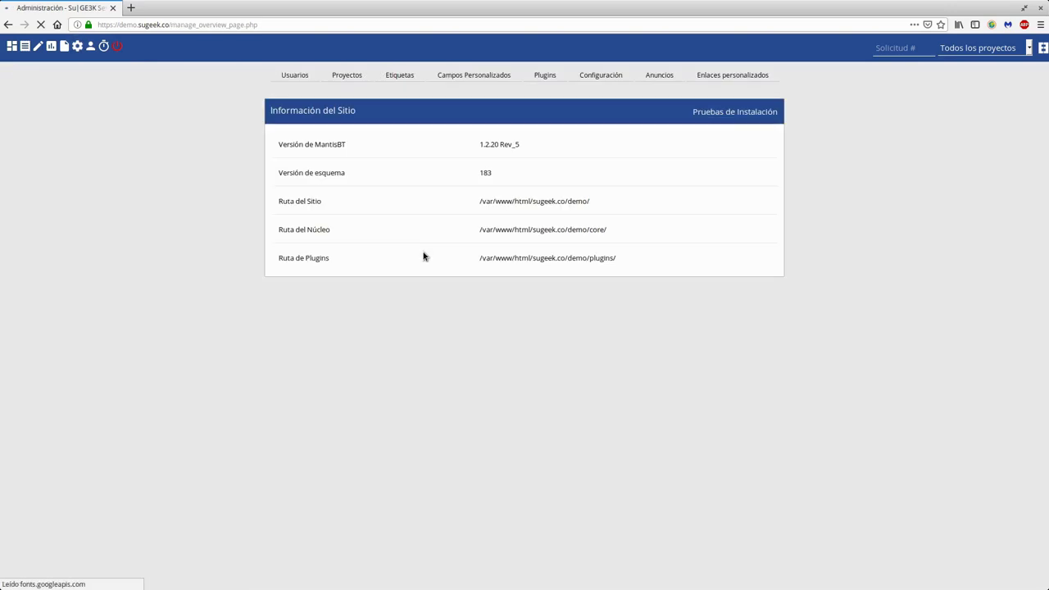
click(554, 82)
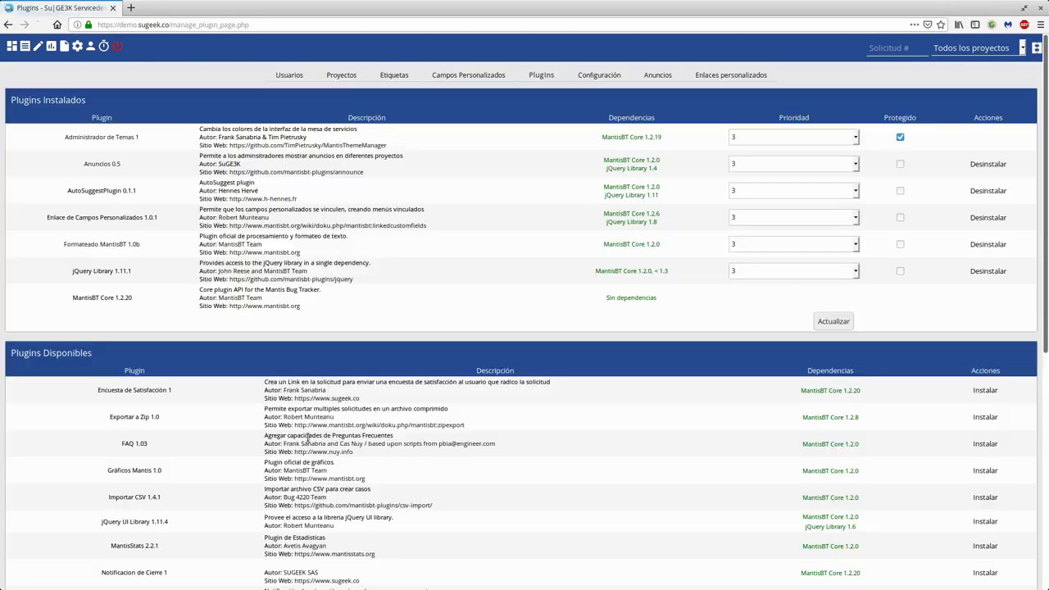
scroll(207, 287, down, 4)
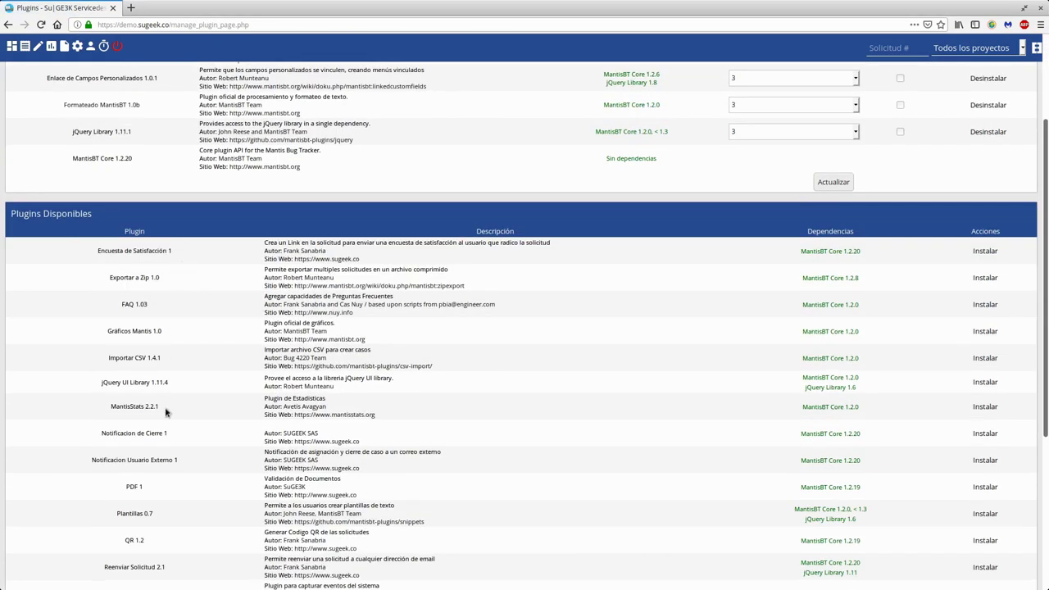